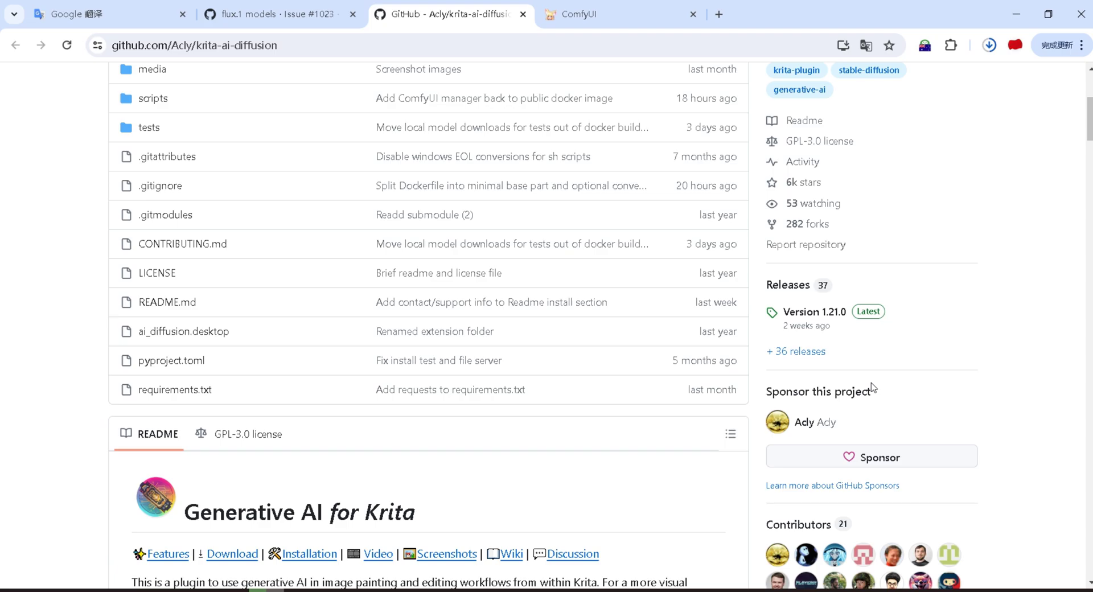
Step: Underline and circle the latest Version 1.21.0 release, then clear the annotations
drag(763, 338, 886, 333)
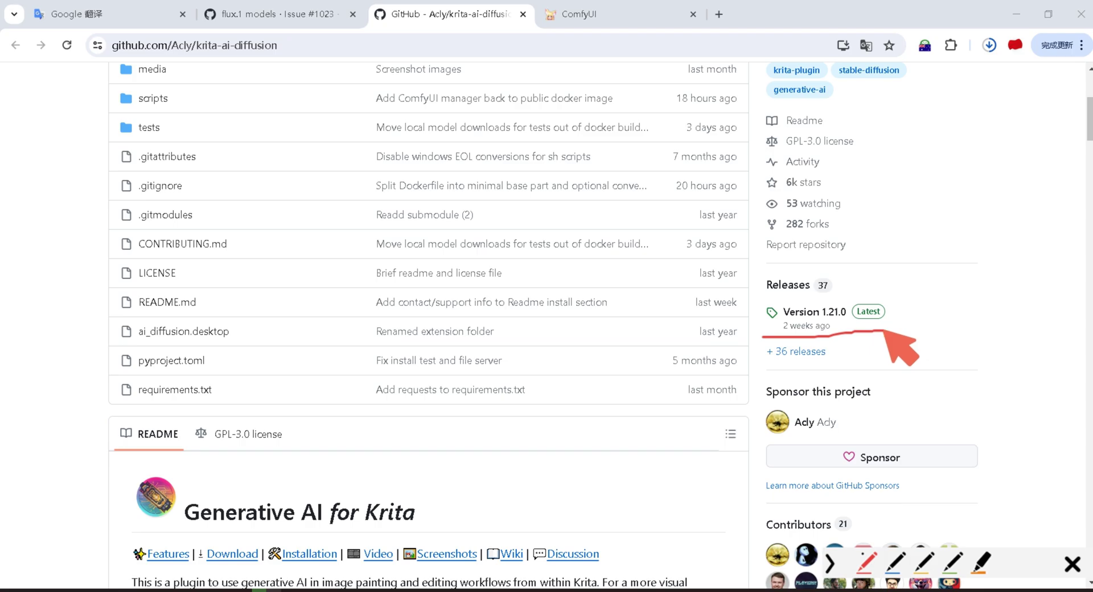
drag(885, 332, 749, 337)
key(Escape)
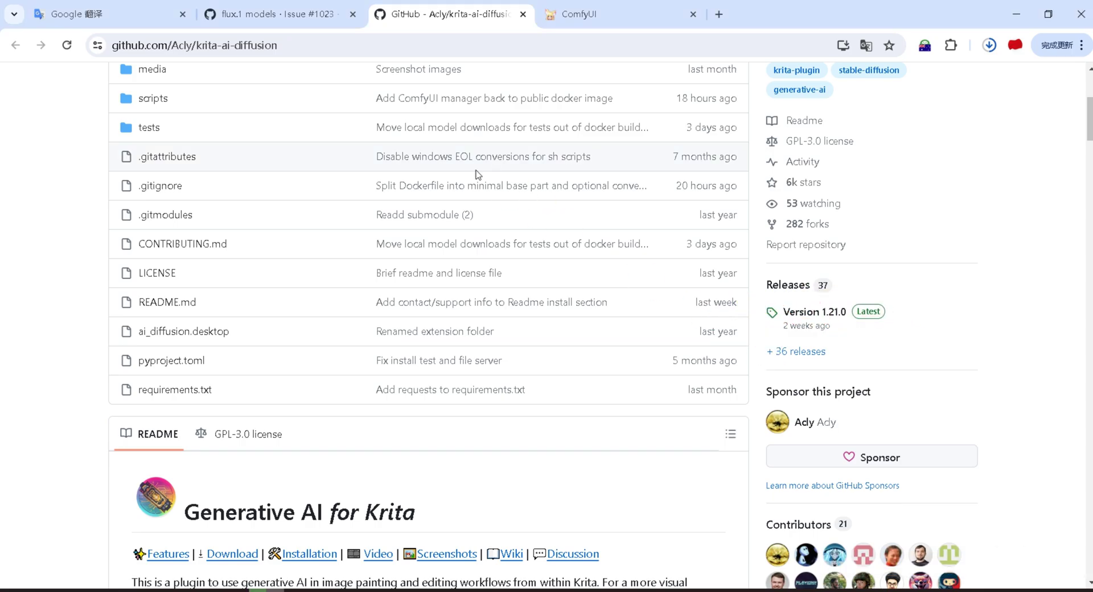
Step: On the flux.1 models issue #1023, mark the krita_ai_diffusion-1.22.0-pre1.zip download link
click(279, 14)
scroll(402, 229, up, 5)
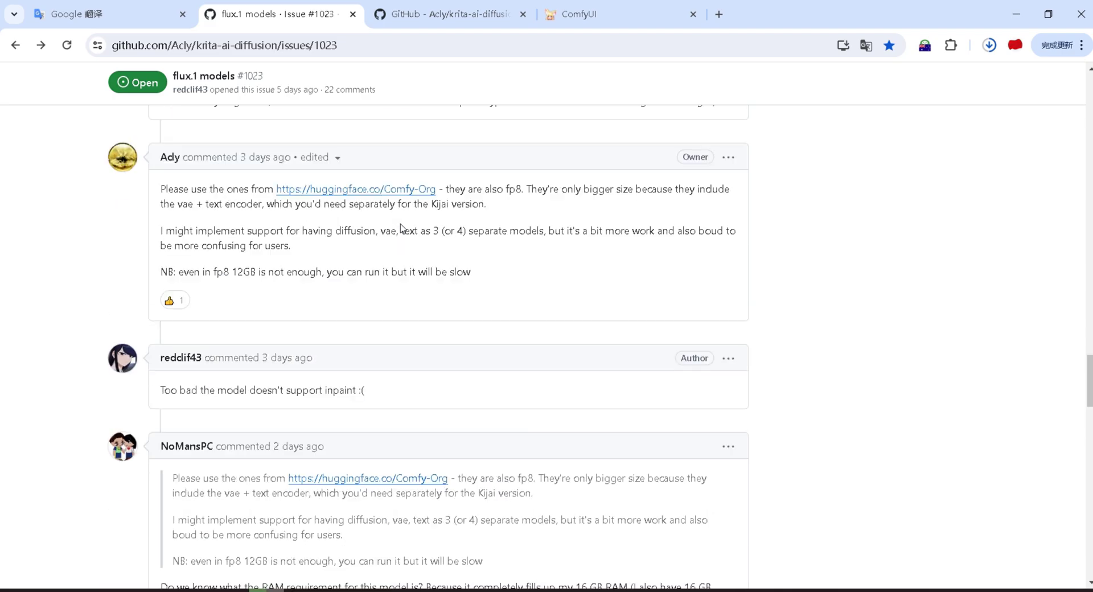
scroll(401, 229, up, 5)
scroll(403, 230, up, 3)
scroll(404, 230, up, 5)
key(ctrl+alt+d)
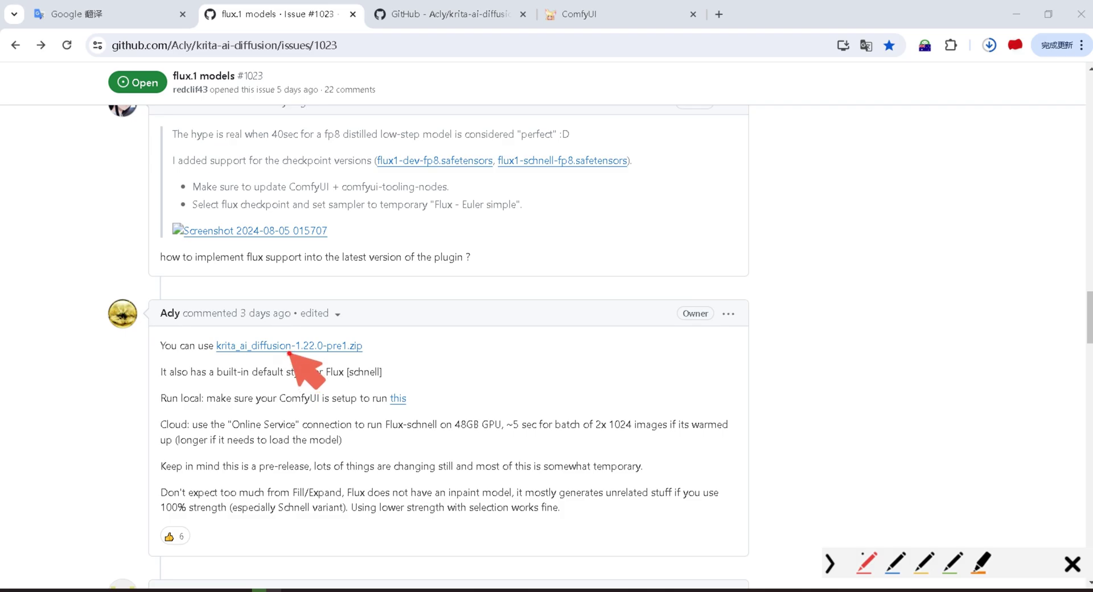
drag(290, 354, 292, 358)
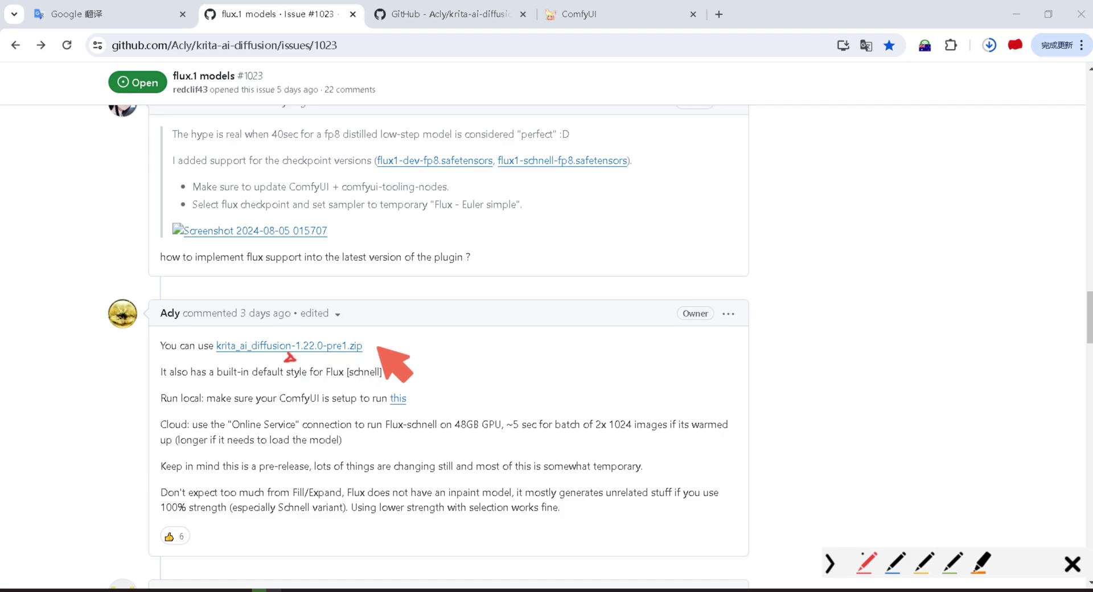
key(ctrl+alt+d)
scroll(404, 330, up, 6)
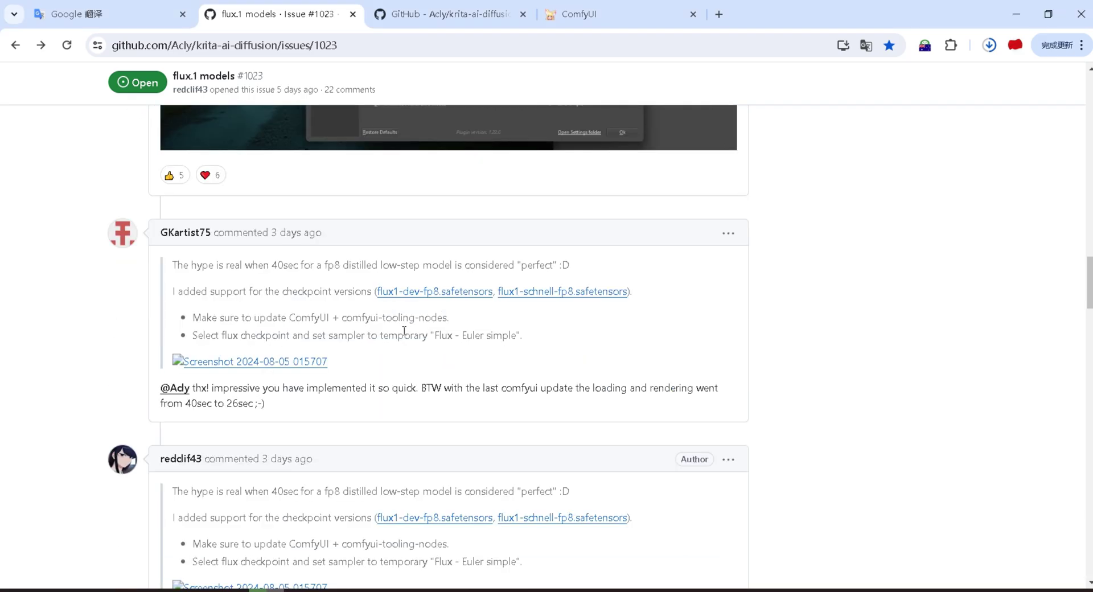
key(ctrl+alt+d)
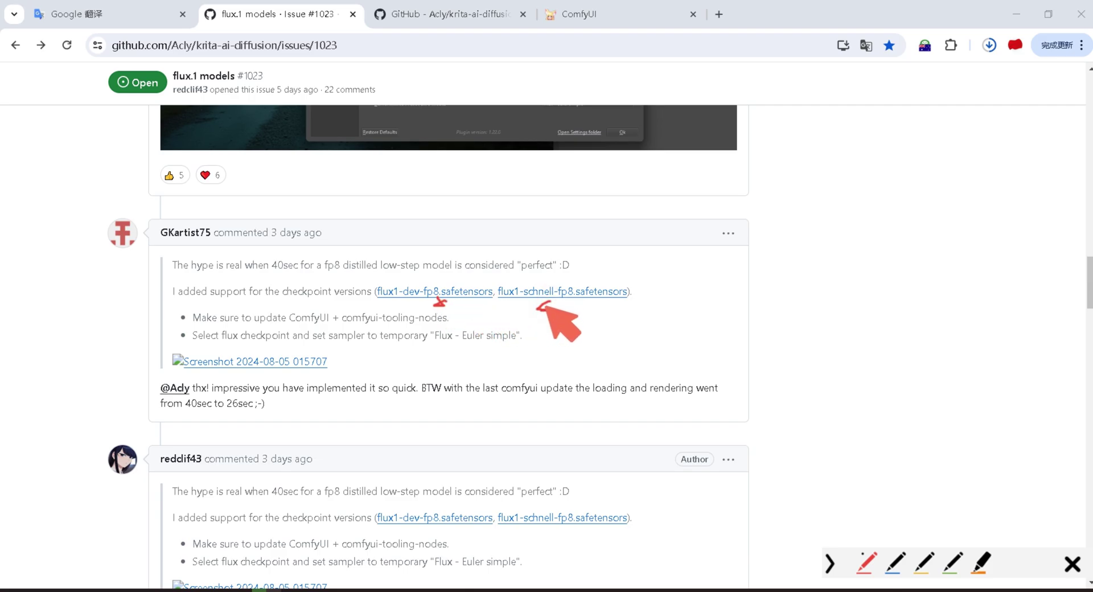
key(ctrl+alt+d)
Step: Point arrows at the Flux checkpoint and Flux - Euler simple settings, then return to Krita
scroll(510, 346, up, 3)
scroll(509, 336, down, 10)
scroll(509, 327, down, 8)
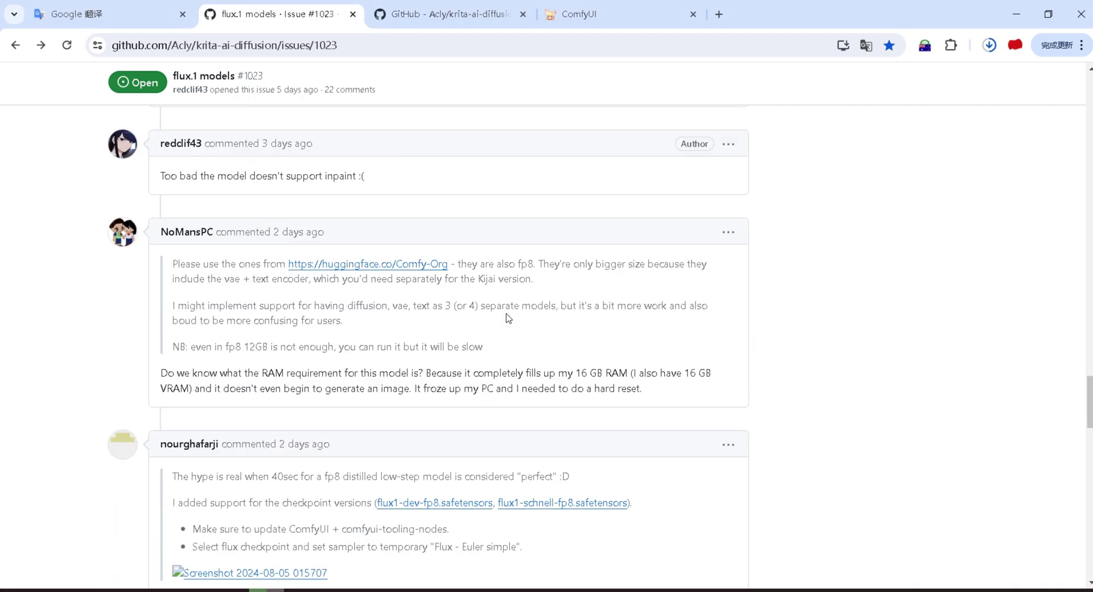
scroll(508, 319, down, 8)
scroll(508, 318, down, 5)
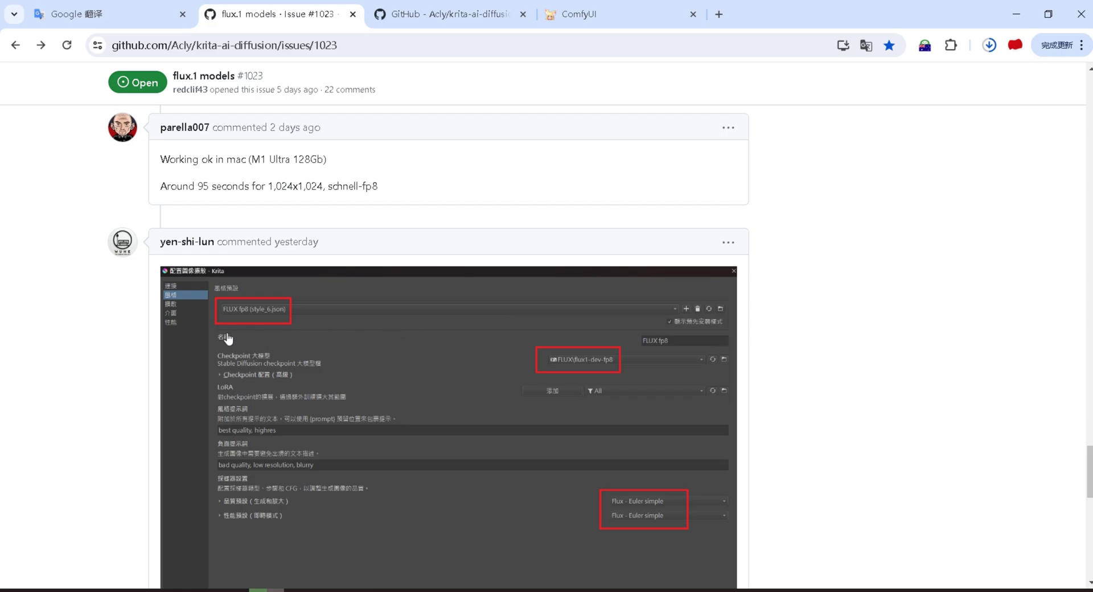
key(ctrl+alt+d)
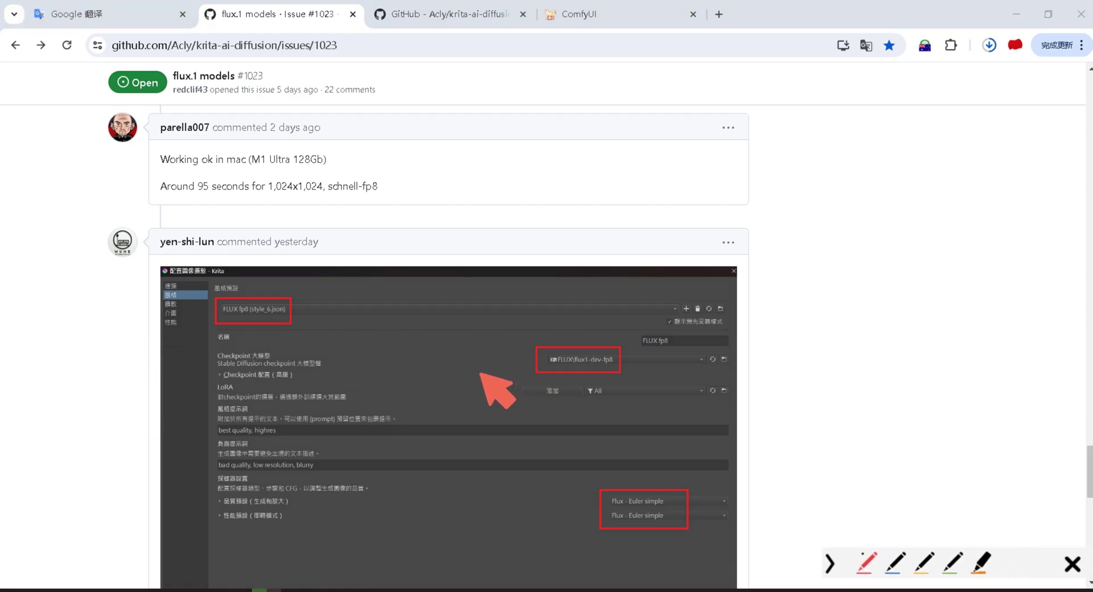
mouse_move(434, 360)
mouse_down()
mouse_move(501, 349)
mouse_move(501, 363)
mouse_up()
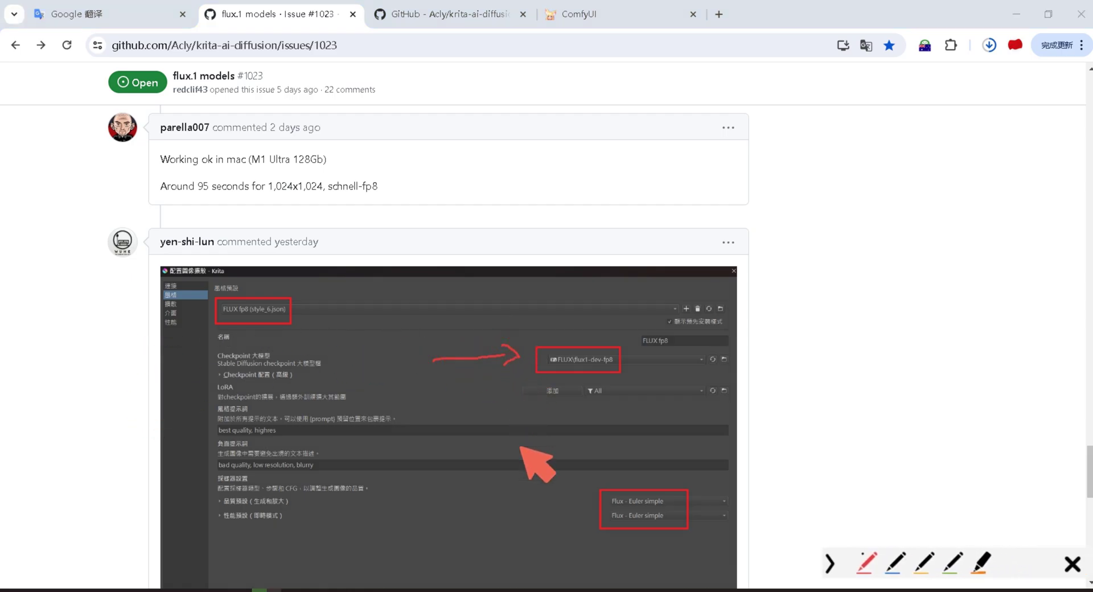
mouse_move(481, 501)
mouse_down()
mouse_move(584, 501)
mouse_move(567, 515)
mouse_up()
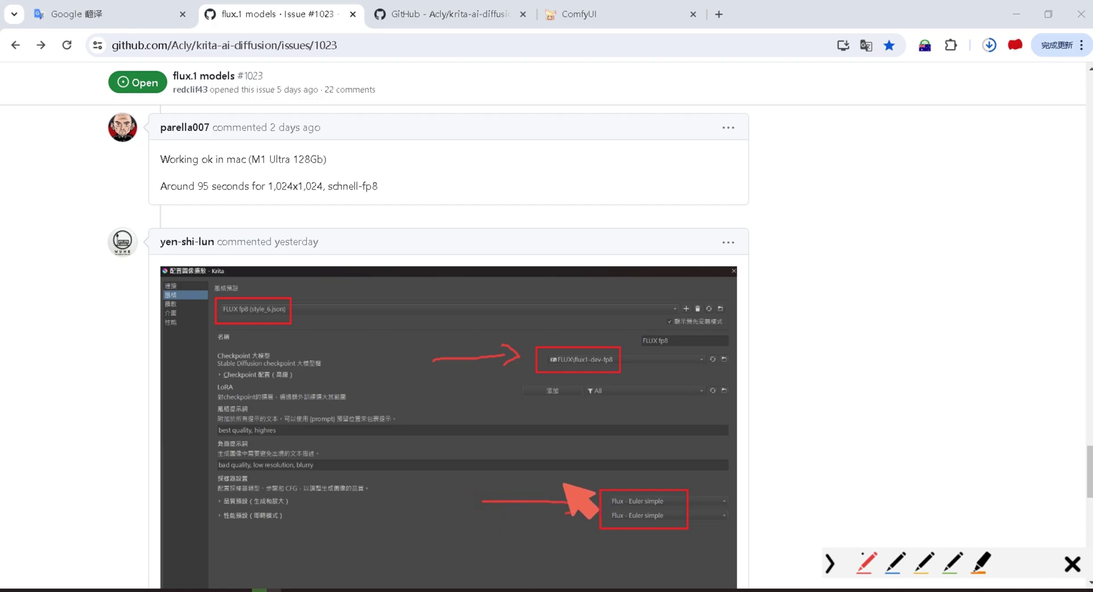
key(Escape)
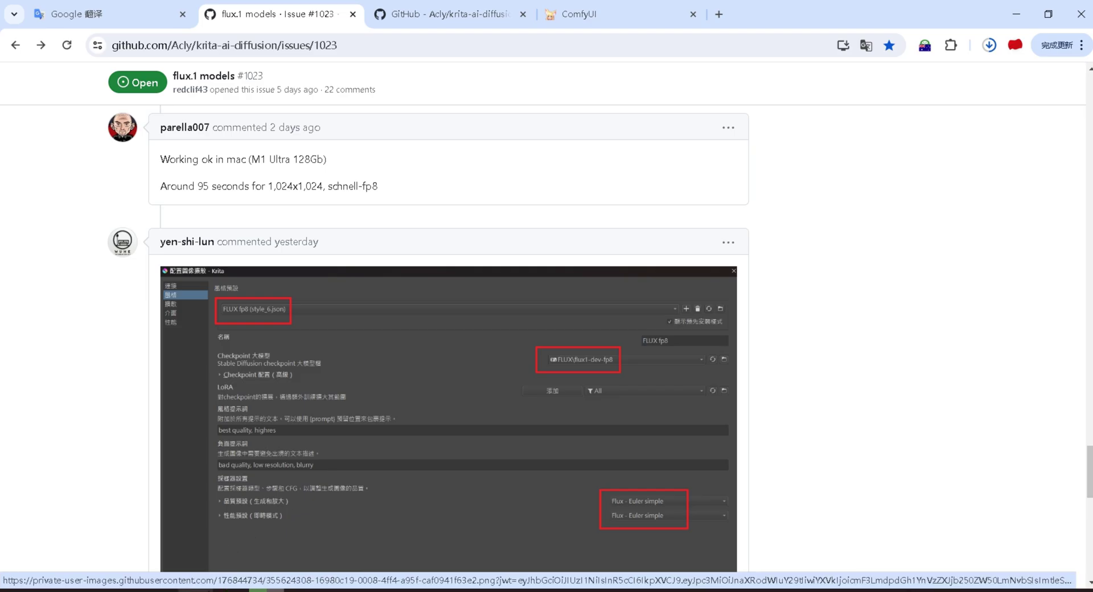
key(alt+Tab)
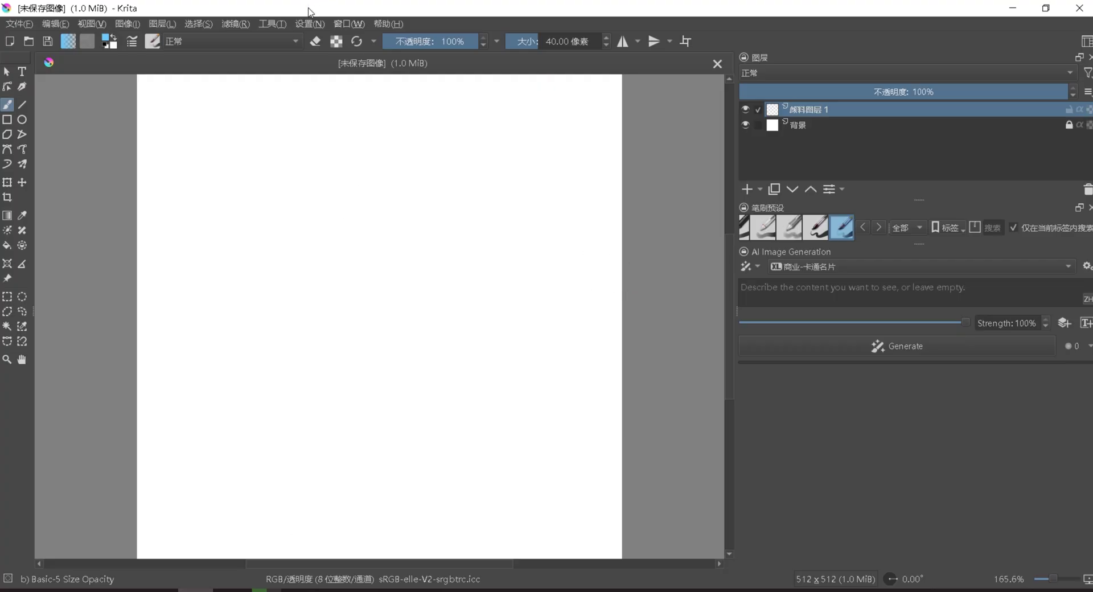
Step: Import krita_ai_diffusion-1.22.0-pre1.zip from Downloads\Compressed as a Python plugin
click(281, 24)
click(276, 41)
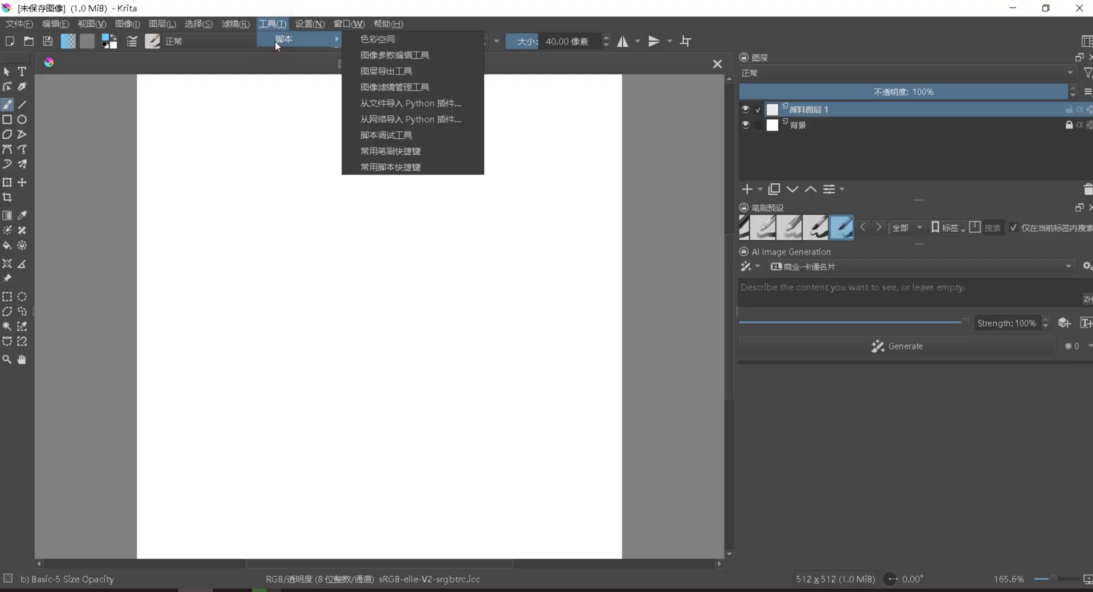
click(361, 103)
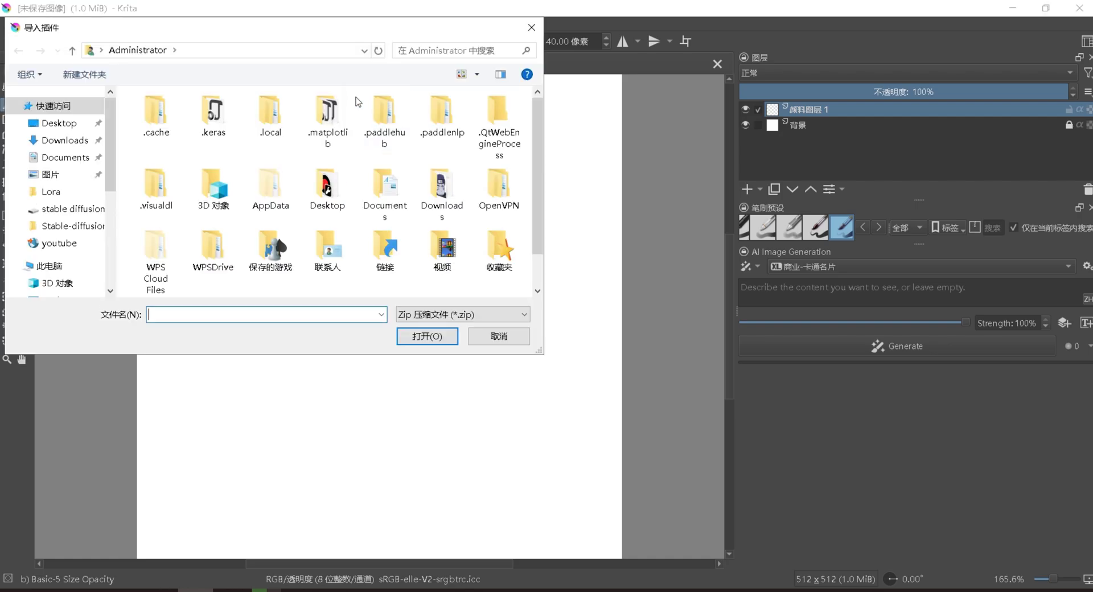
mouse_move(59, 123)
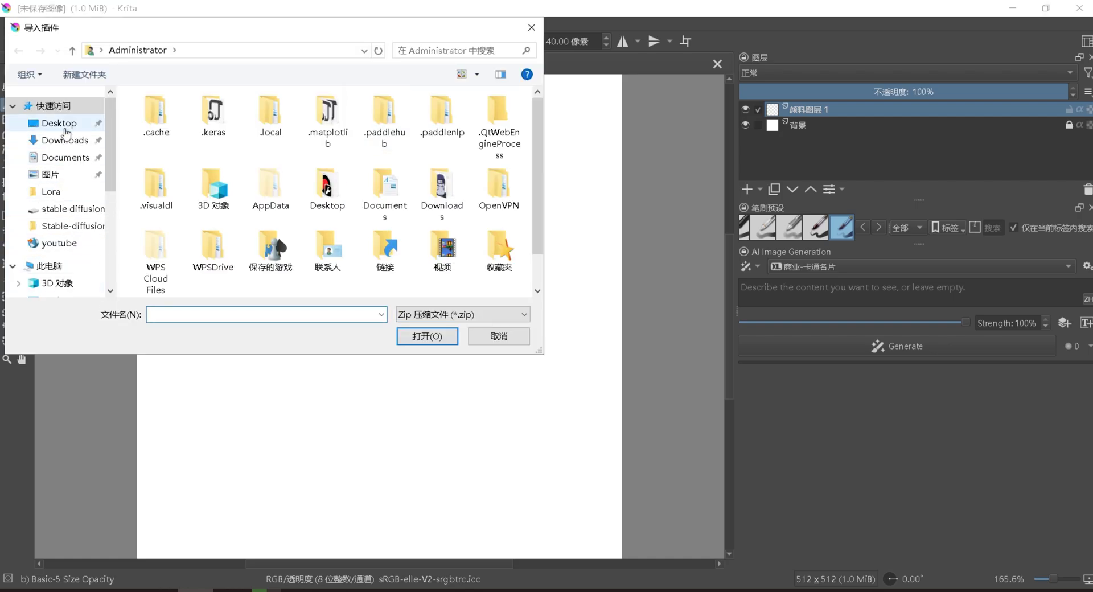
click(64, 140)
double_click(170, 133)
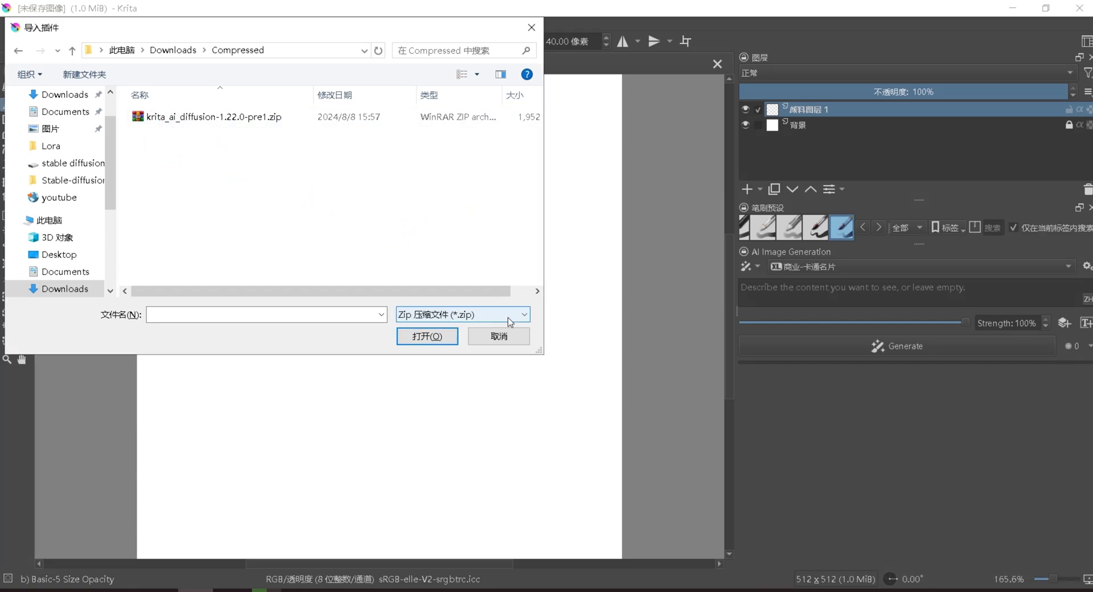
click(508, 337)
Step: In the AI Image Generation style settings, set Quality Preset to Flux - Euler simple
click(1086, 266)
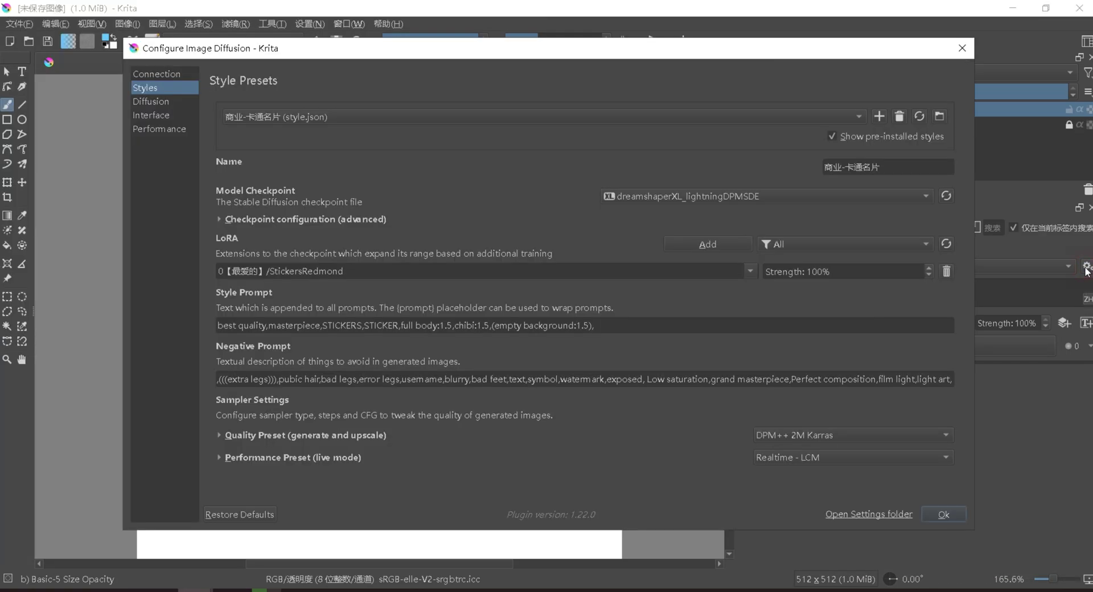
click(823, 434)
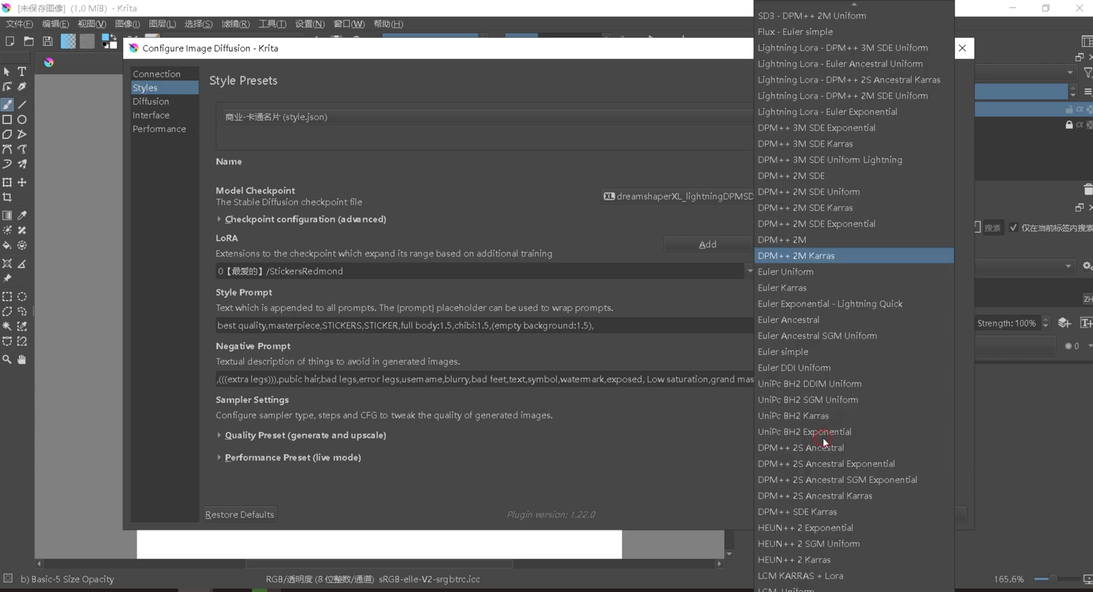
click(762, 33)
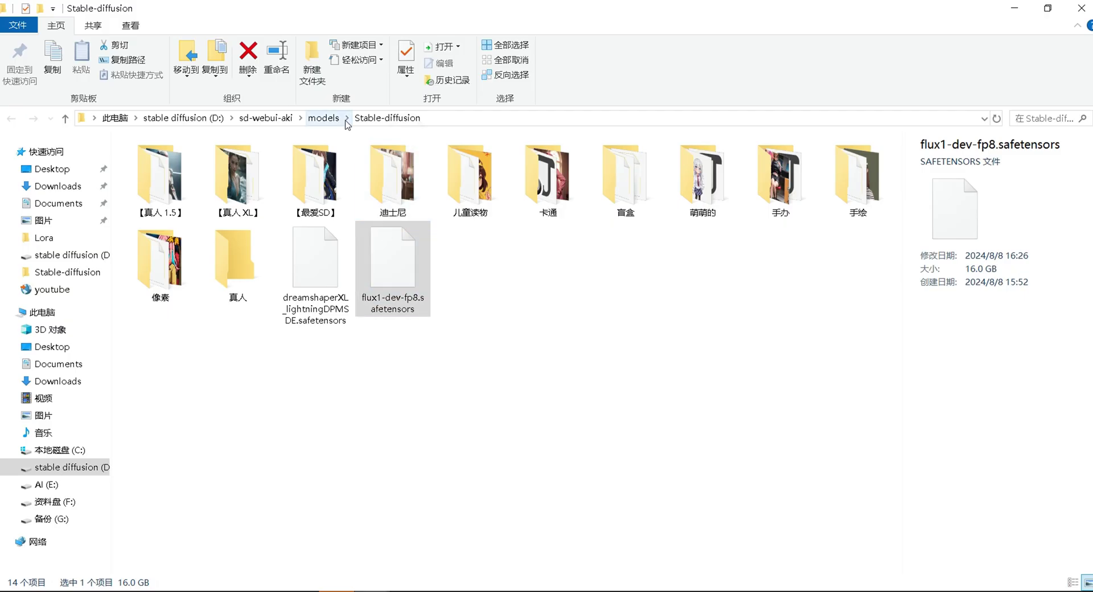
Step: Annotate the sd-webui-aki > models > Stable-diffusion path holding flux1-dev-fp8.safetensors, then return to Krita
key(ctrl+shift+d)
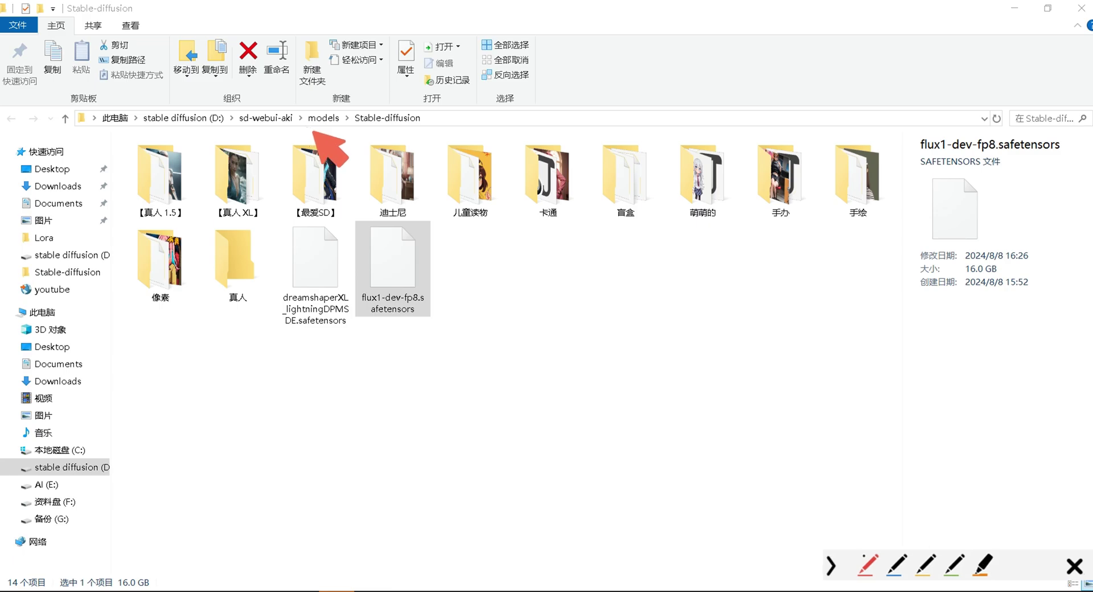
mouse_move(290, 181)
mouse_down()
mouse_move(256, 124)
mouse_move(267, 132)
mouse_up()
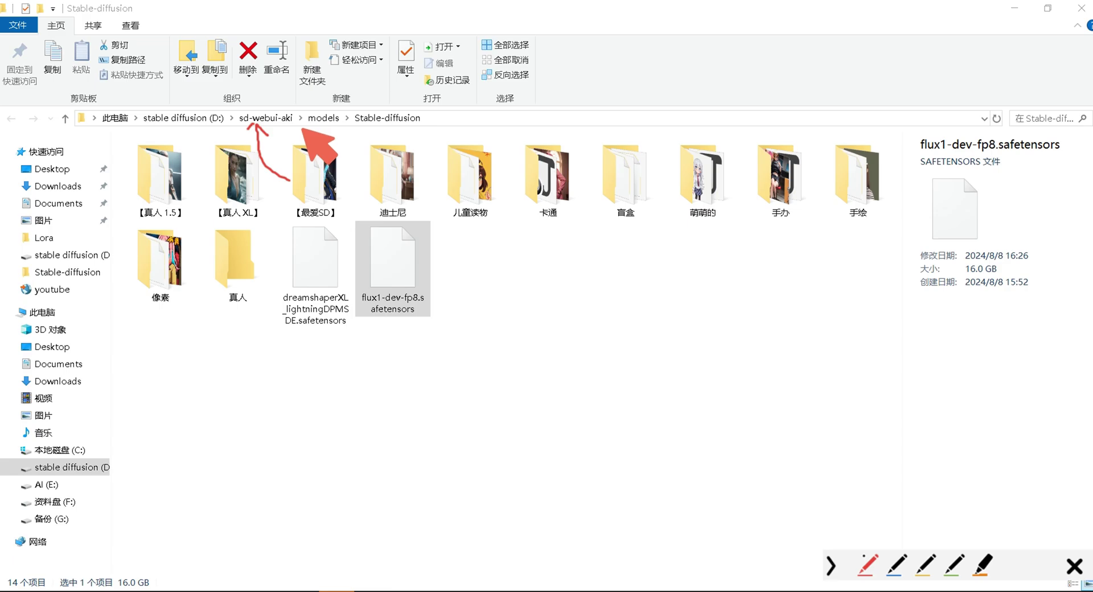
mouse_move(300, 128)
mouse_down()
mouse_move(348, 132)
mouse_move(333, 85)
mouse_move(304, 111)
mouse_move(322, 136)
mouse_up()
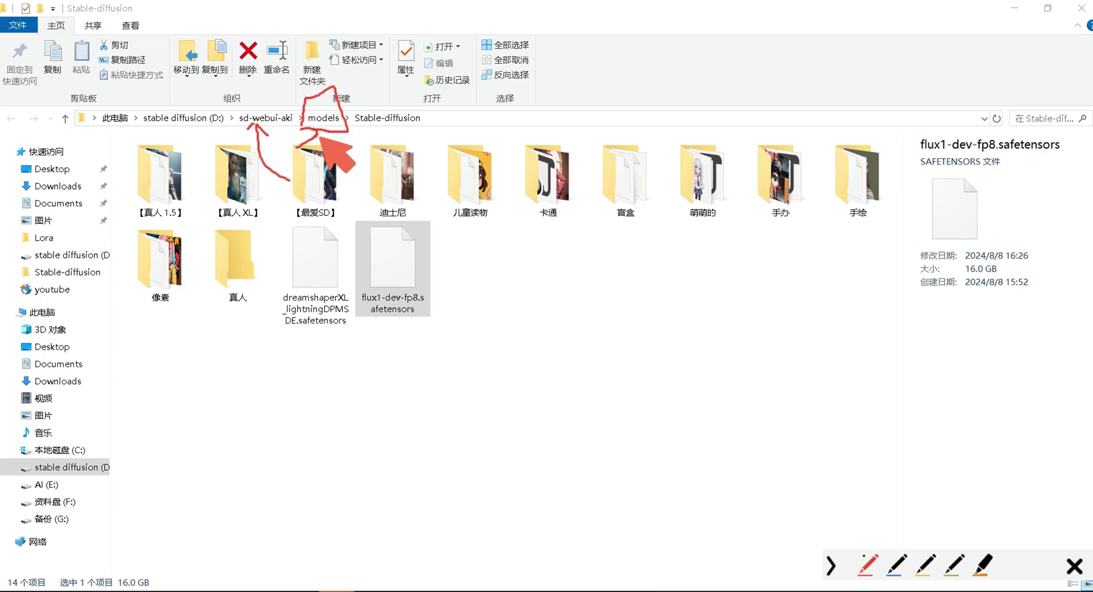
key(Escape)
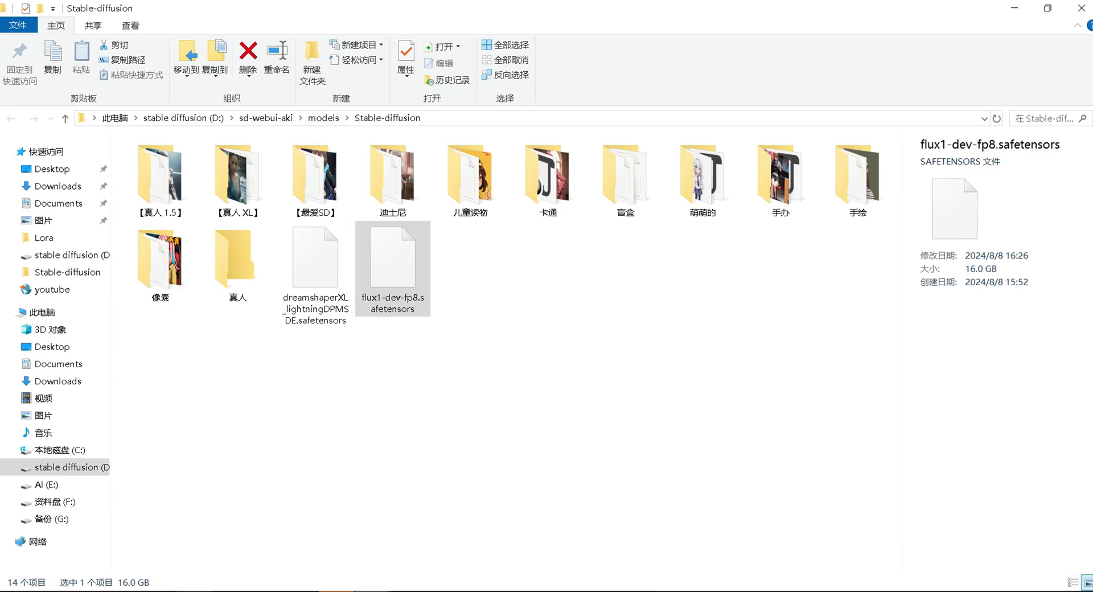
key(alt+Tab)
click(1087, 267)
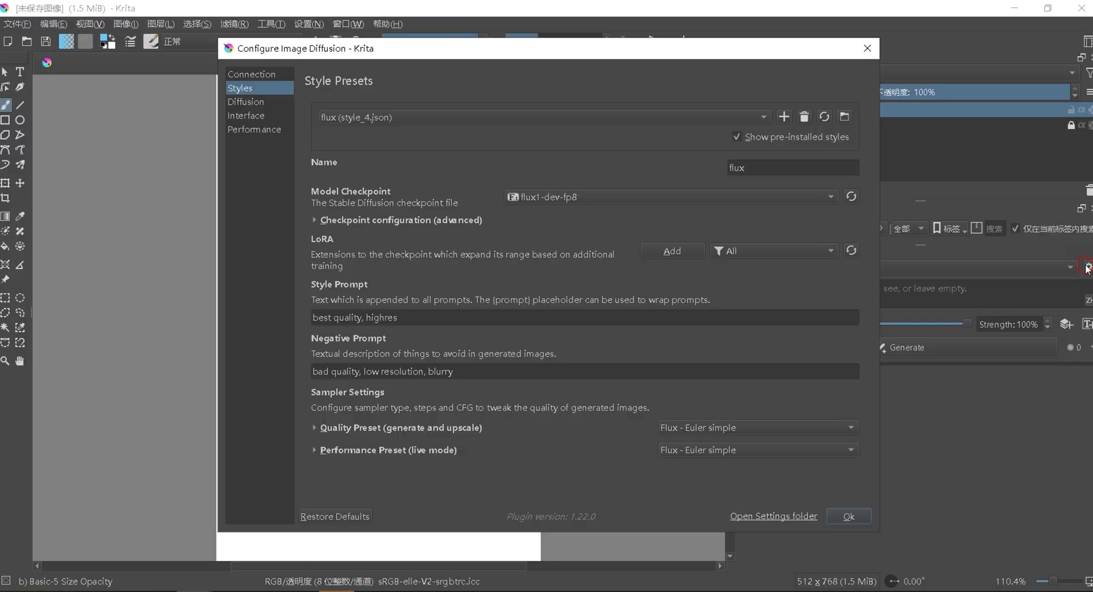
key(ctrl+alt+g)
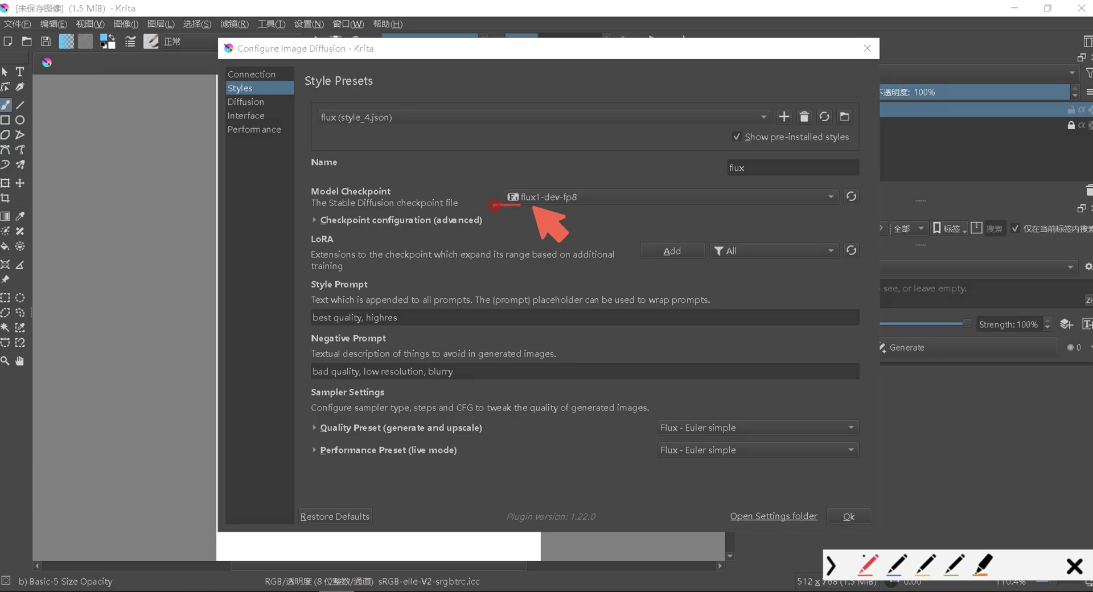
drag(501, 207, 538, 212)
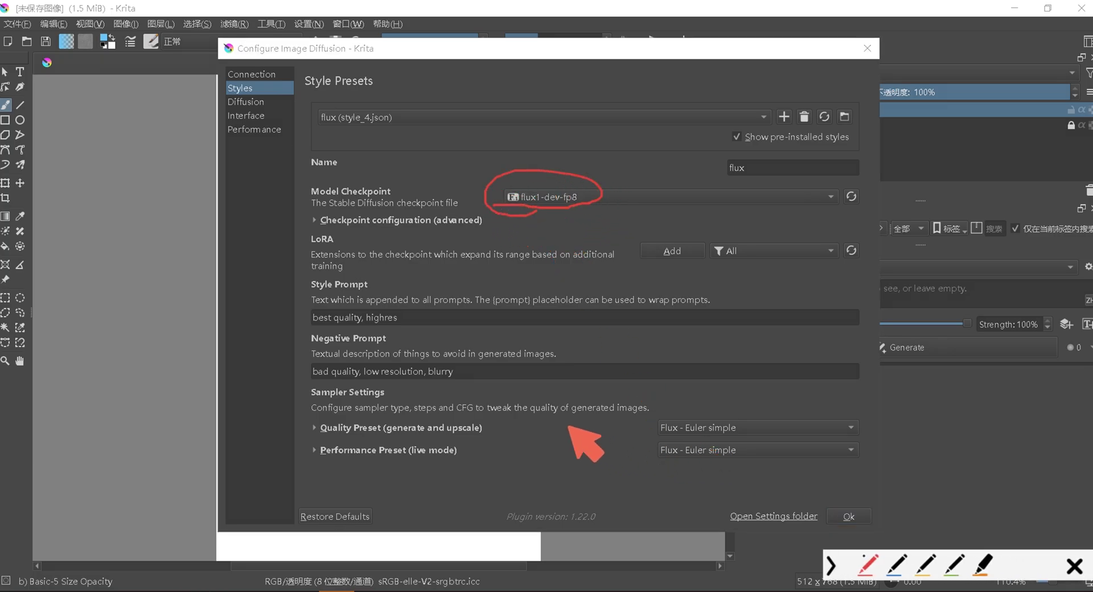
mouse_move(547, 418)
mouse_down()
mouse_move(635, 409)
mouse_move(649, 443)
mouse_up()
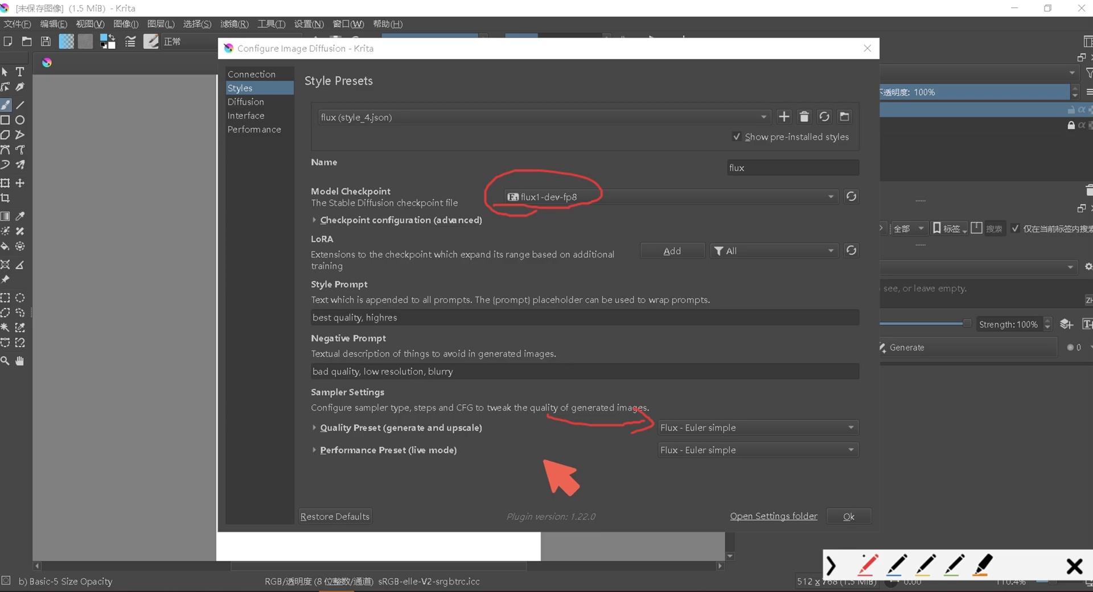
drag(544, 448, 655, 446)
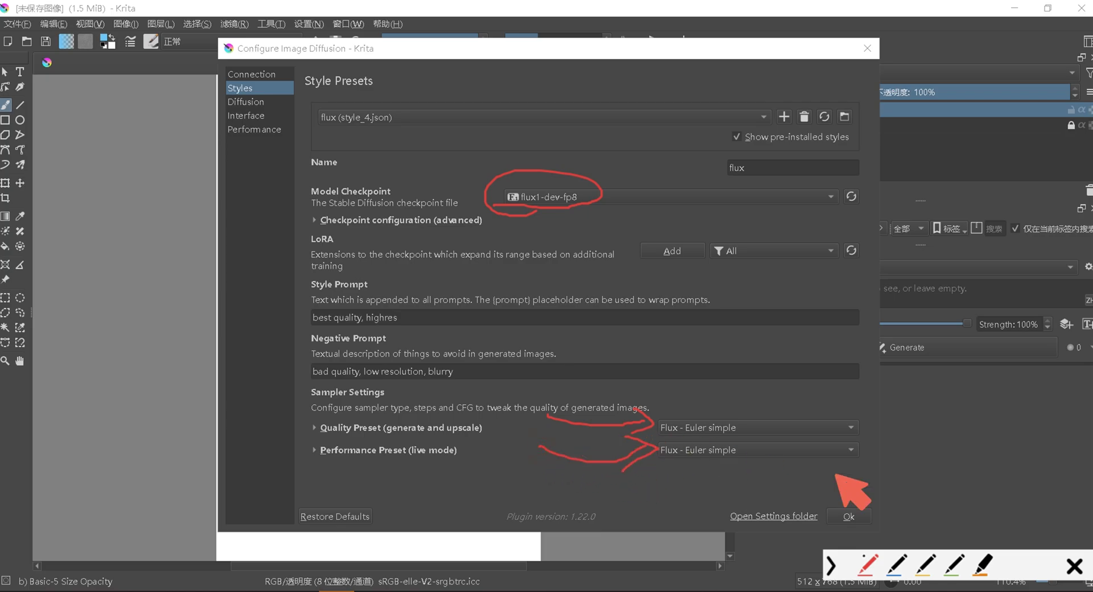
key(Escape)
click(859, 520)
Step: Enter the prompt '1个男人拿着木板，上面写着：hello world' and start generating
click(811, 286)
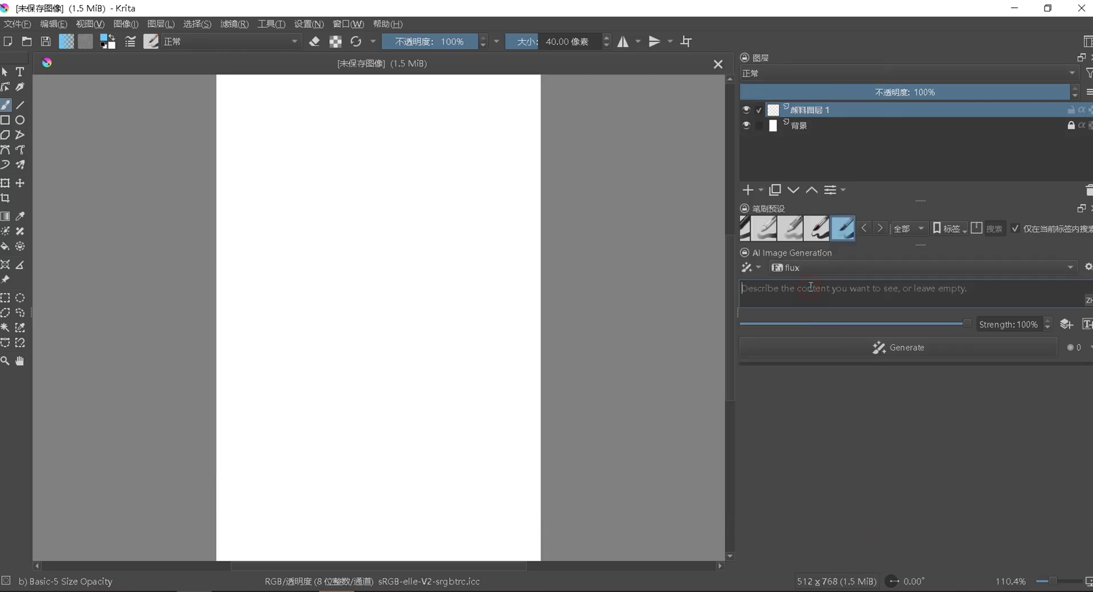
text(1ge)
key(space)
text(n)
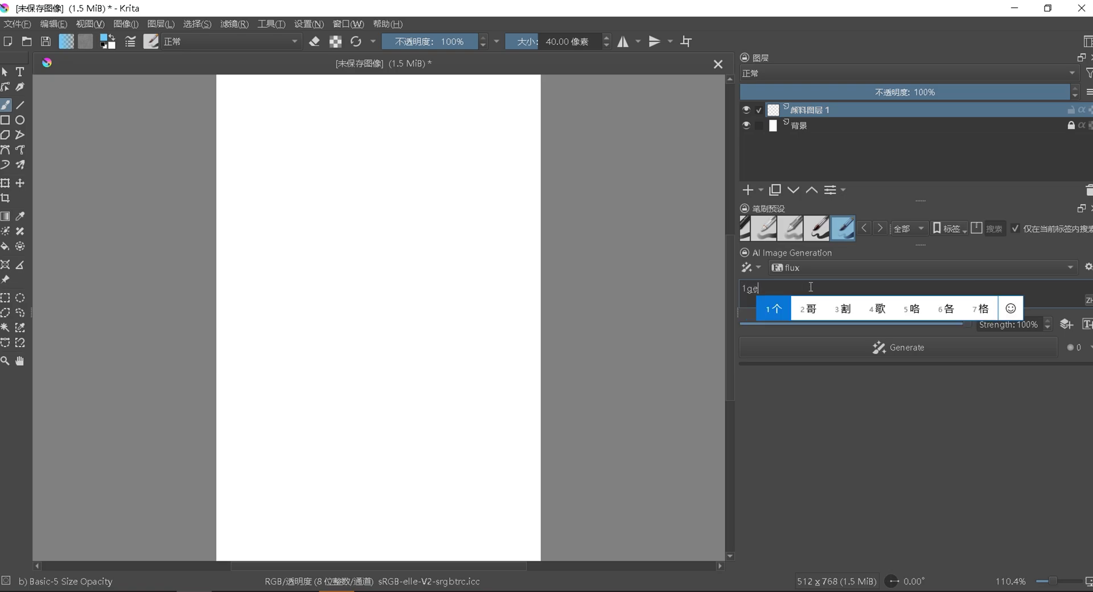
text(anren)
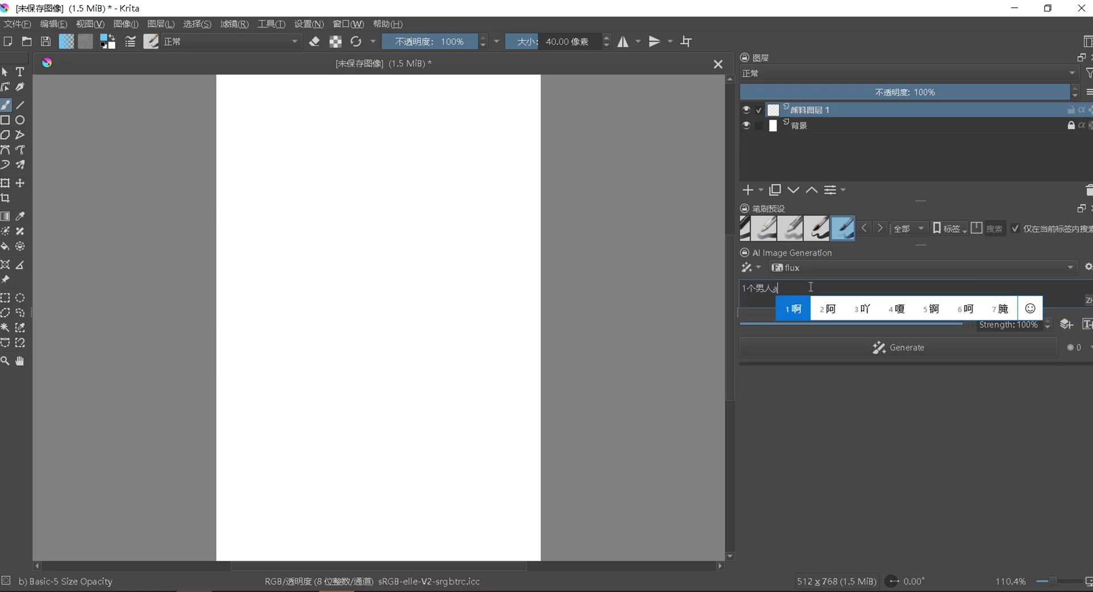
key(space)
text(nazhe)
key(space)
text(m)
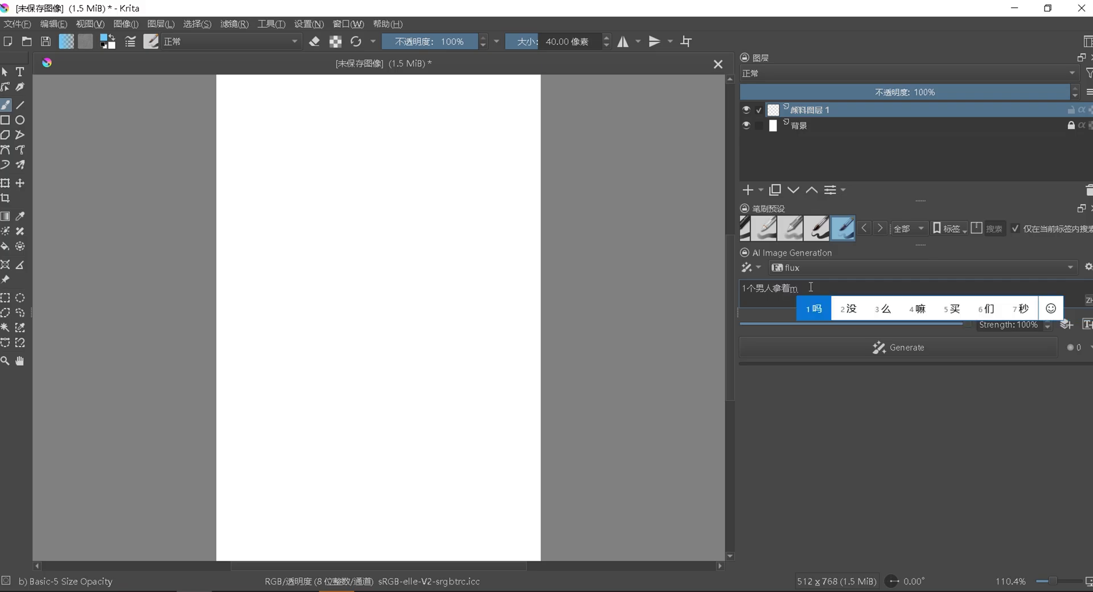
text(uban)
key(space)
text(s)
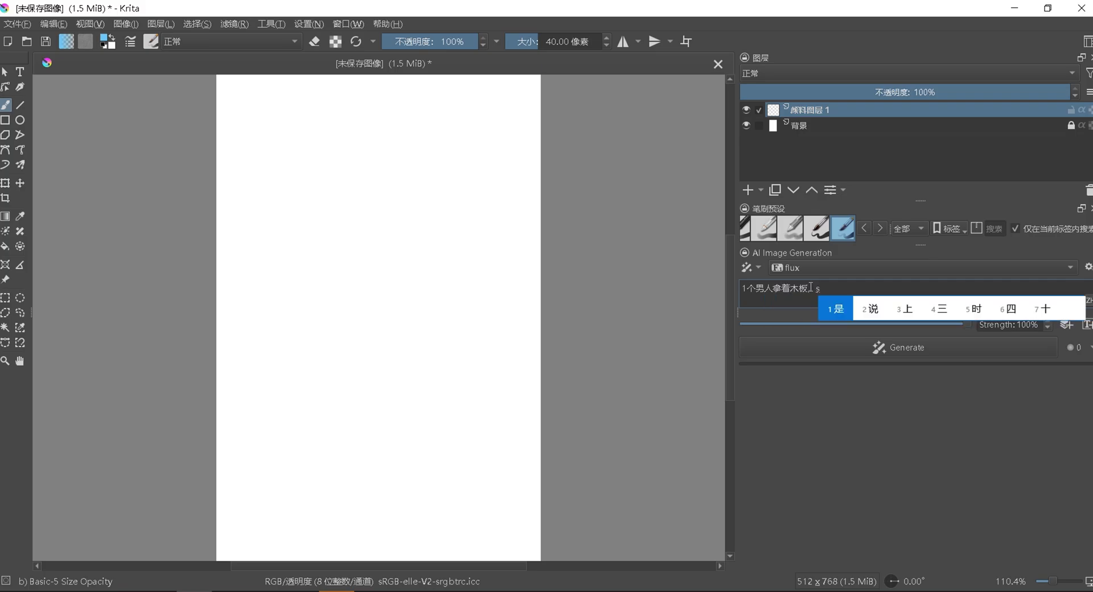
text(hangmian)
key(space)
text(xiezhe)
key(space)
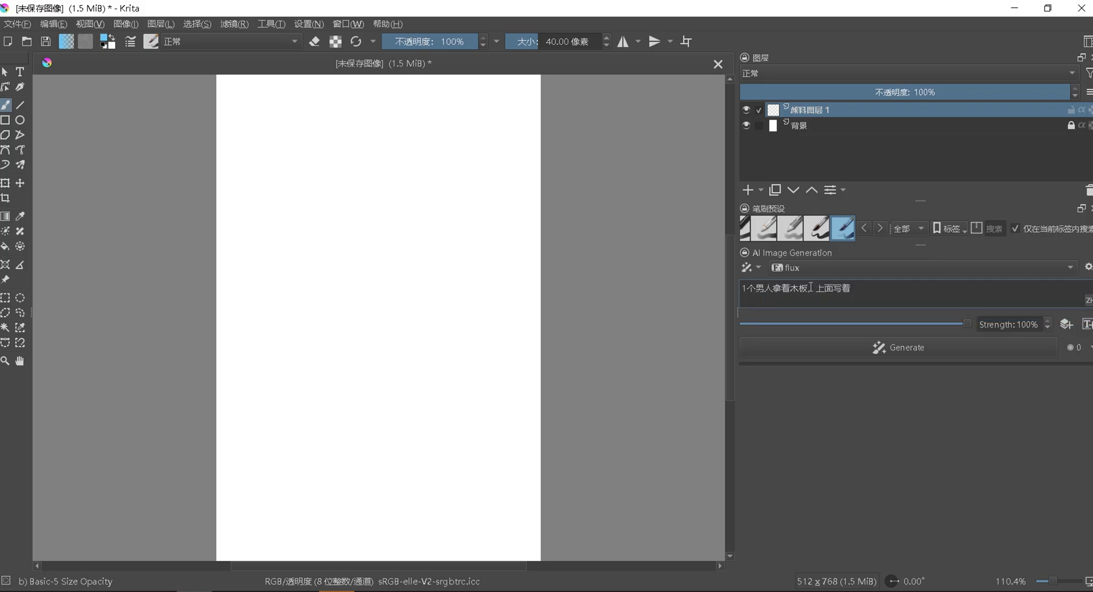
text(：hello world,)
click(811, 344)
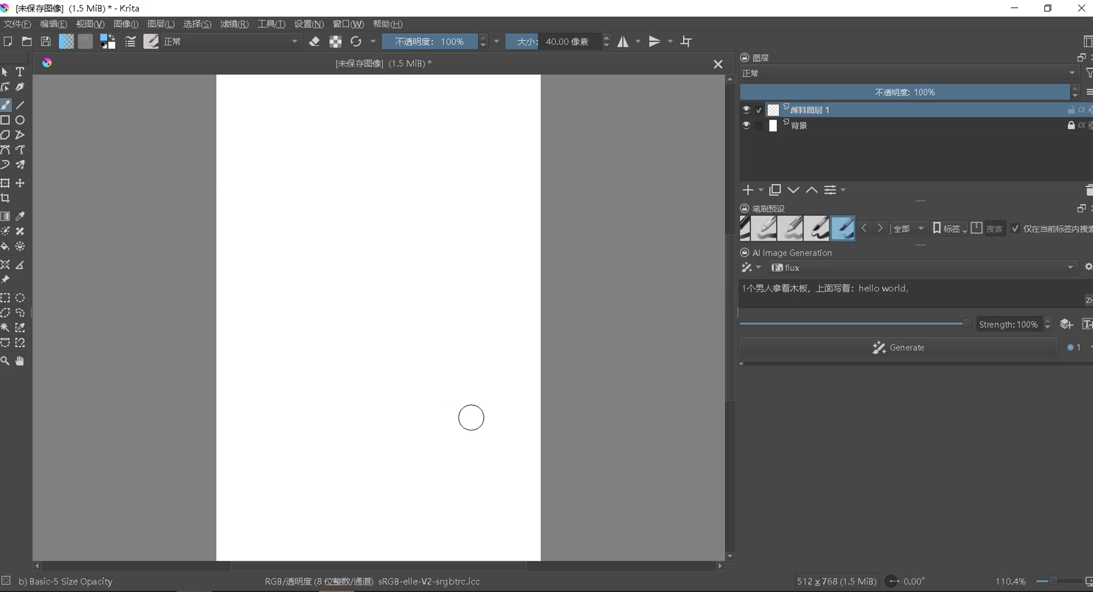
Step: Check GPU 0 load and 8.6/16.0 GB dedicated memory in Task Manager during generation
click(499, 589)
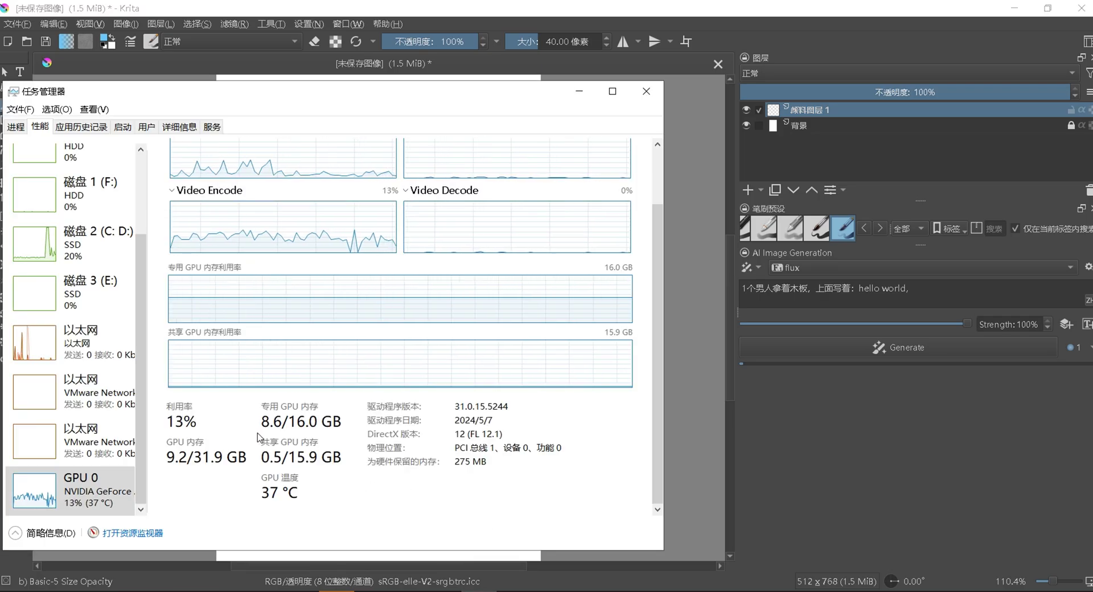
key(ctrl+alt+g)
mouse_move(238, 431)
mouse_down()
mouse_move(320, 424)
mouse_move(312, 388)
mouse_move(236, 435)
mouse_up()
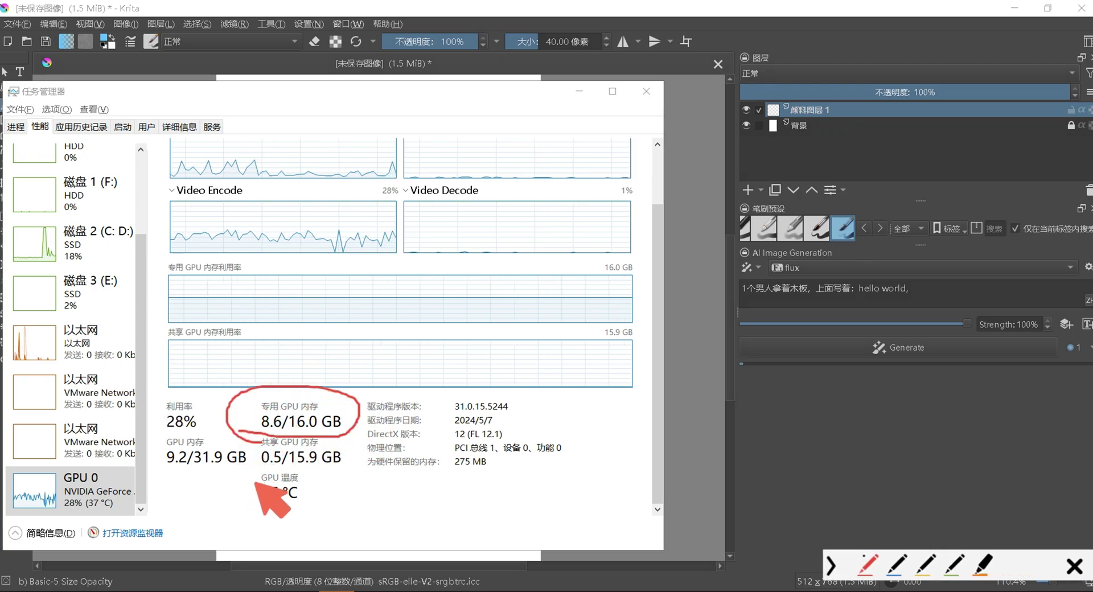
mouse_move(304, 472)
mouse_down()
mouse_move(246, 468)
mouse_move(312, 465)
mouse_up()
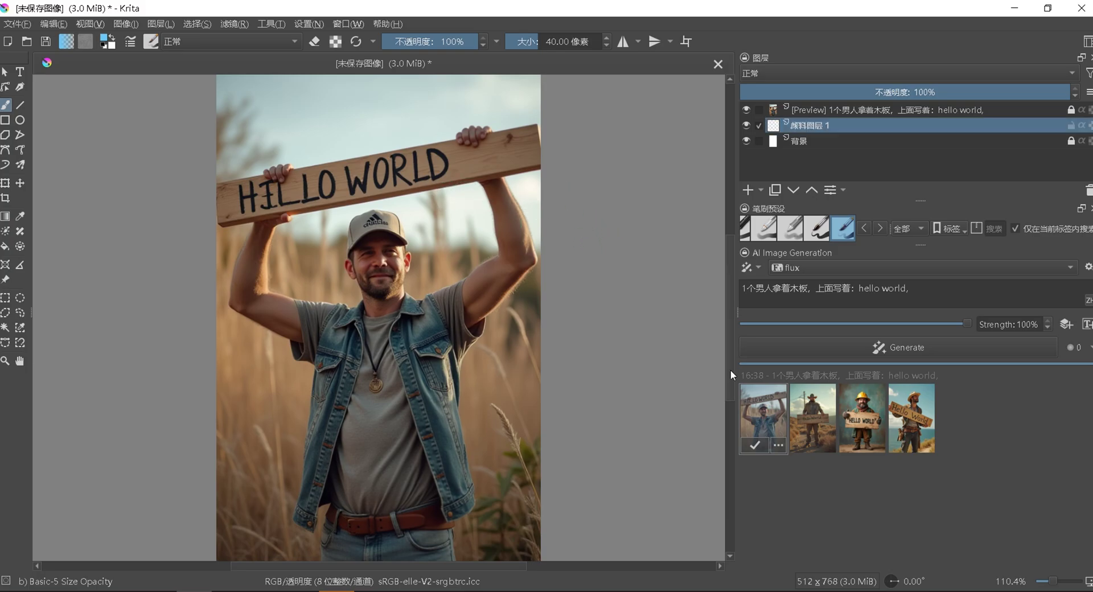
Step: Preview the cowboy, hard-hat and tilted-sign results, cycling through all four generated images
click(827, 420)
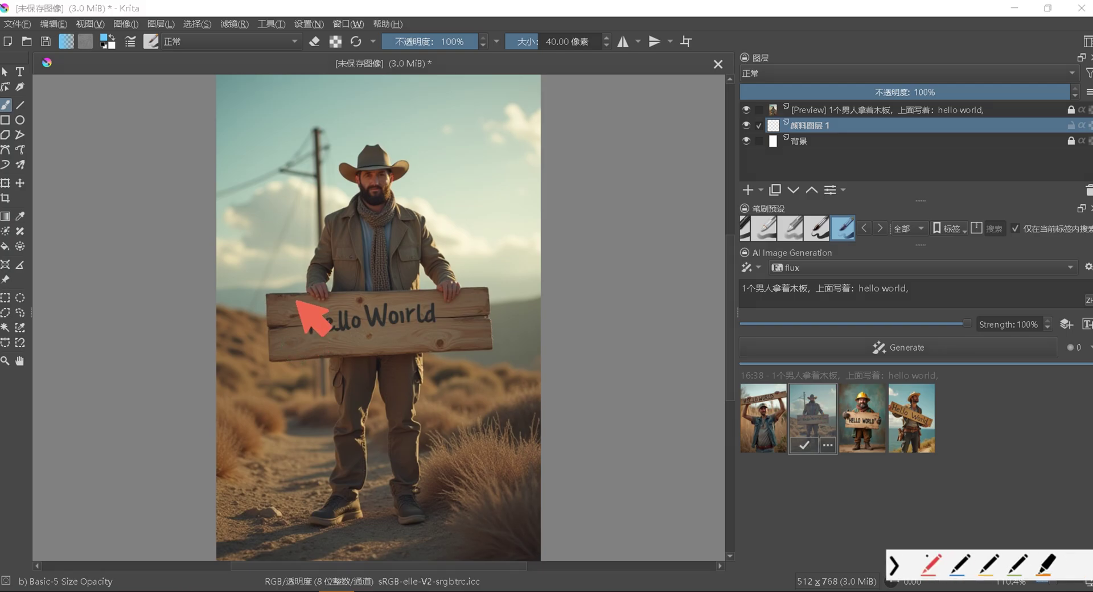
drag(283, 342, 481, 343)
click(860, 423)
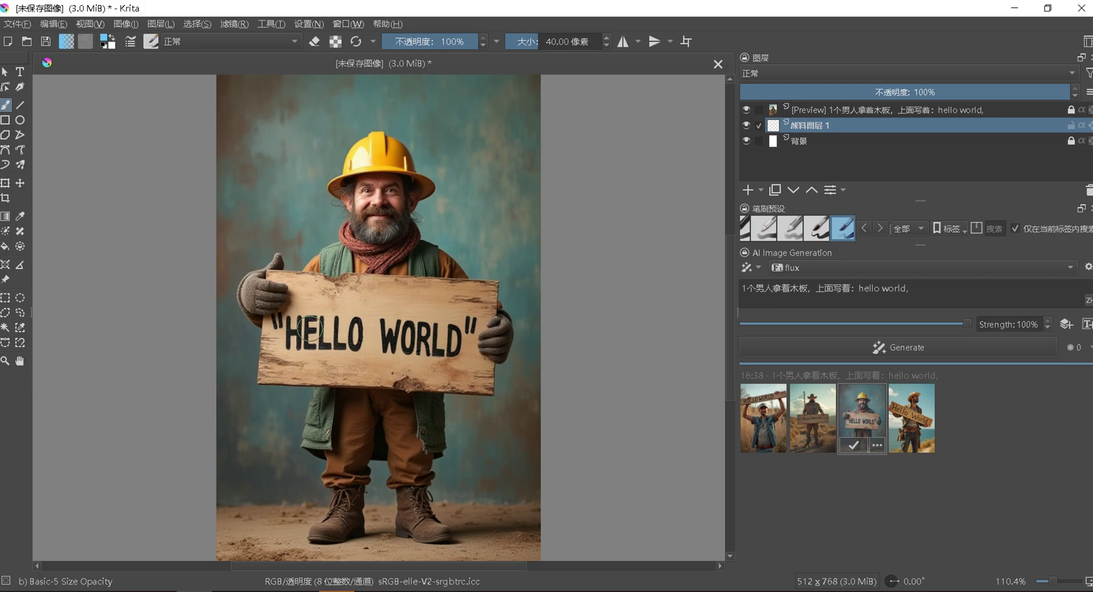
click(911, 419)
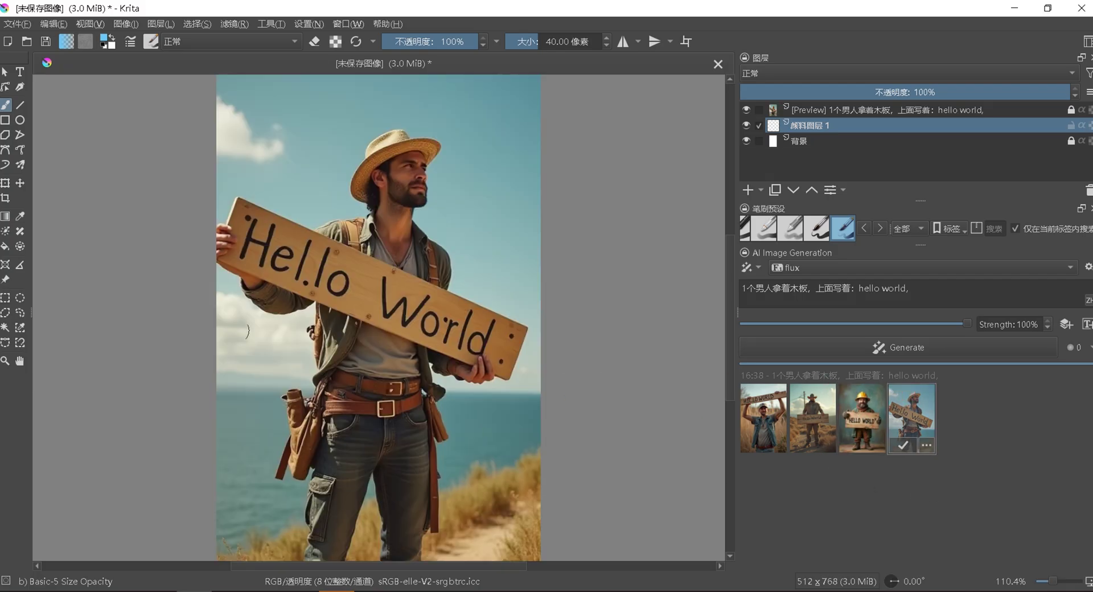
drag(211, 281, 527, 387)
click(760, 414)
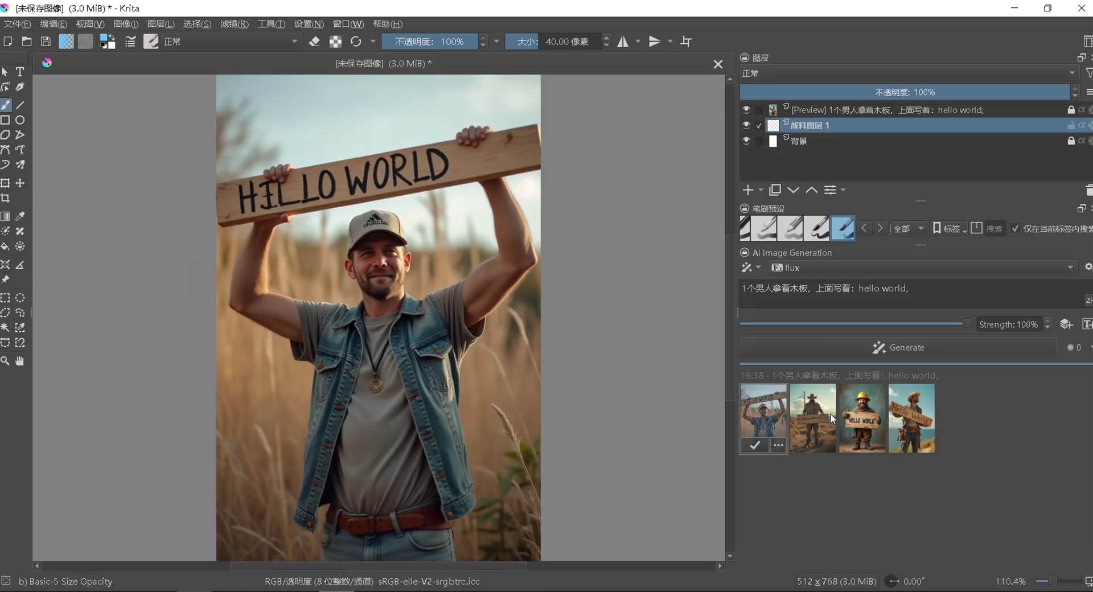
click(827, 412)
click(868, 413)
click(911, 410)
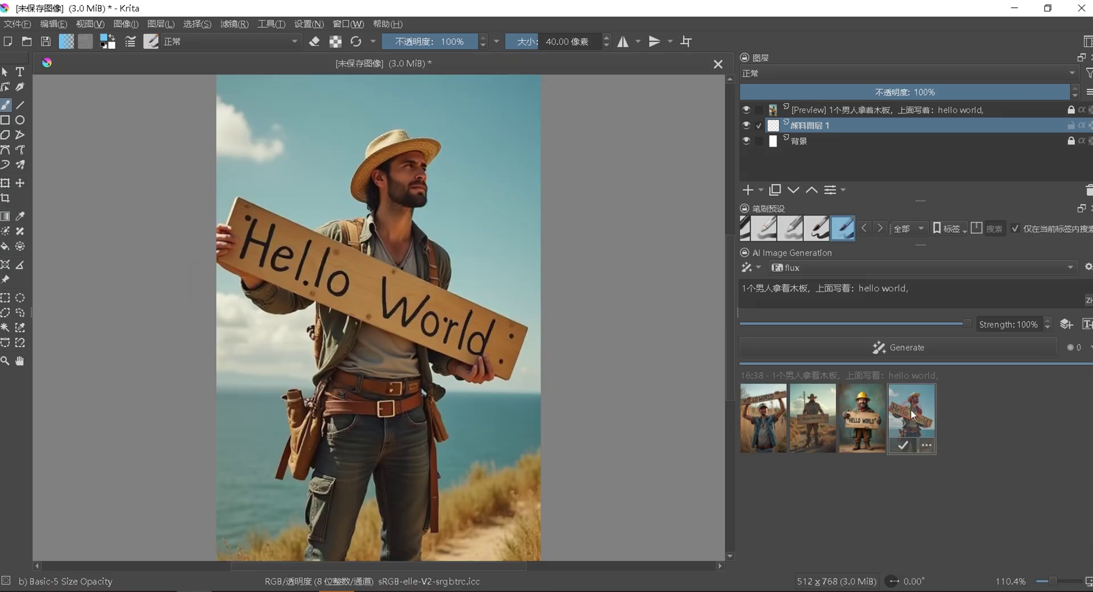
click(864, 414)
click(792, 417)
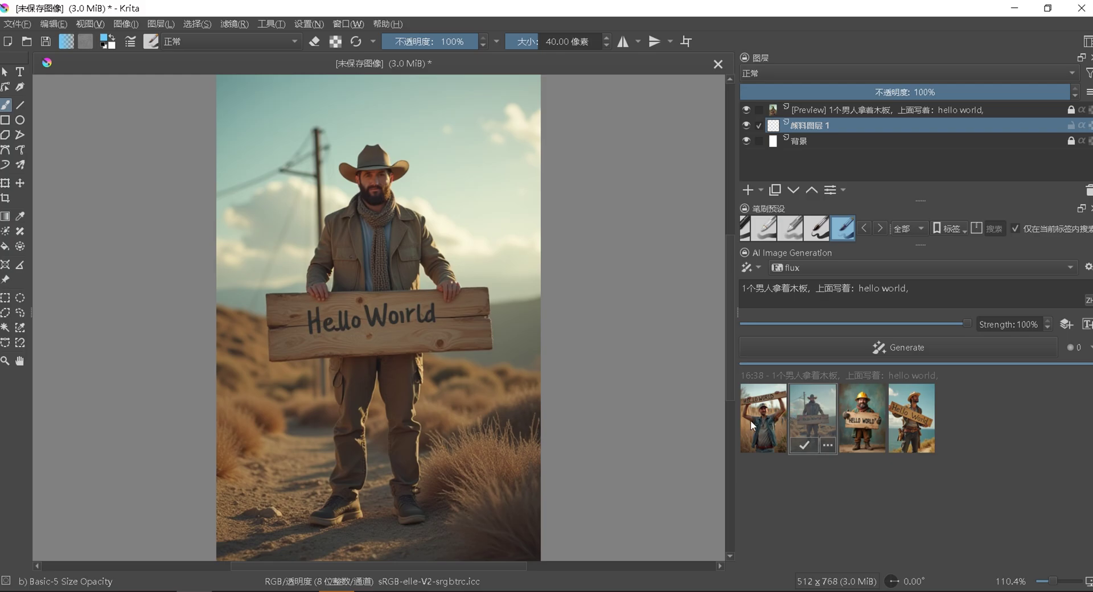
Step: Compare the results again and settle on the first, with the HELLO WORLD board overhead
click(767, 415)
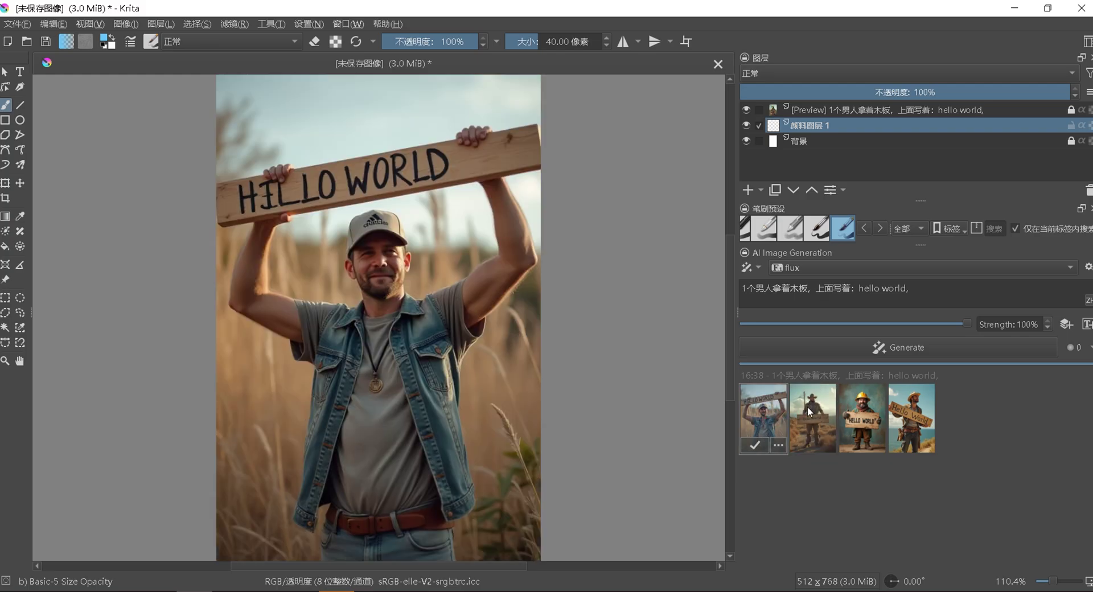
click(826, 408)
click(866, 410)
click(927, 405)
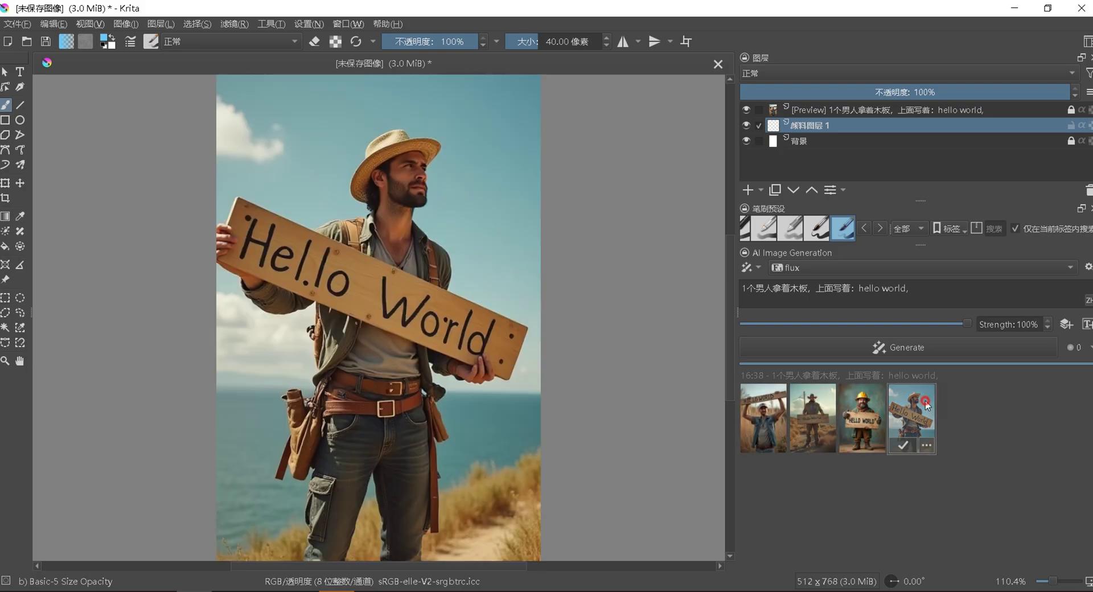
click(861, 408)
click(797, 408)
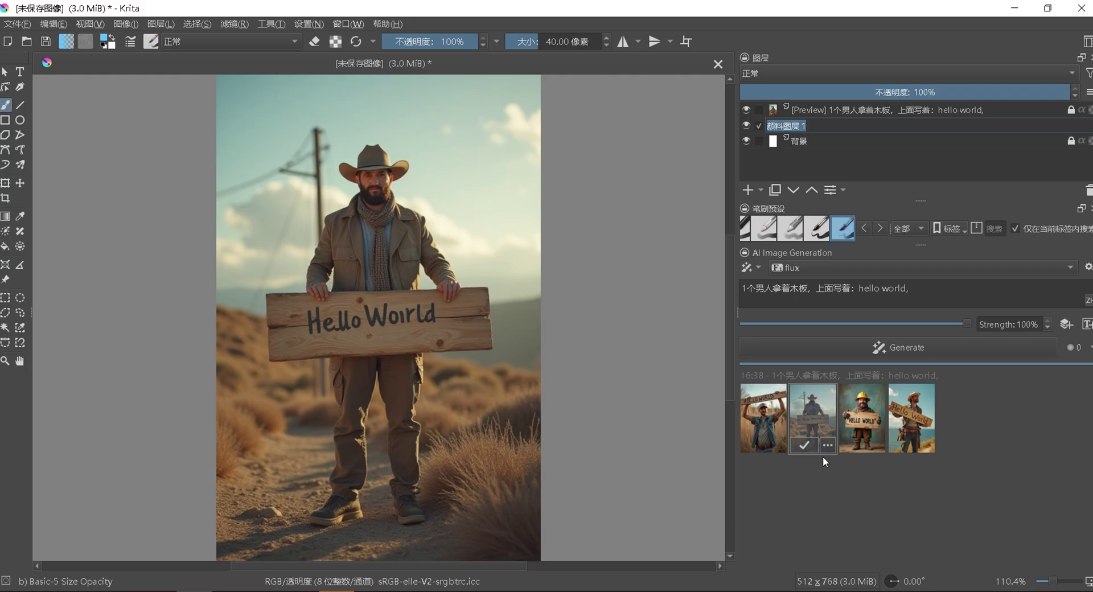
click(873, 412)
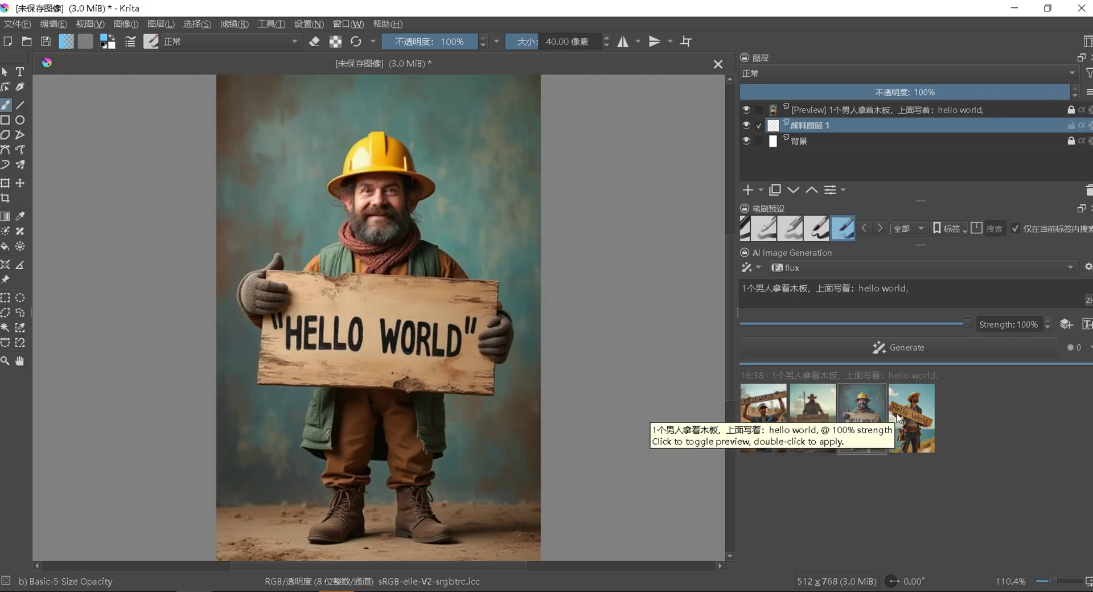
click(899, 421)
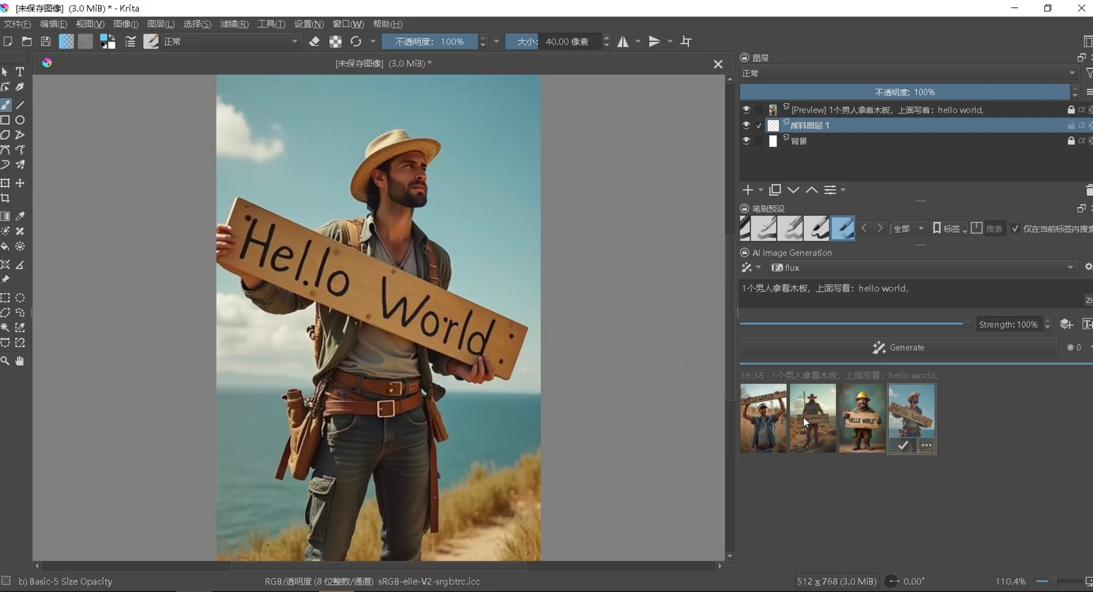
click(766, 419)
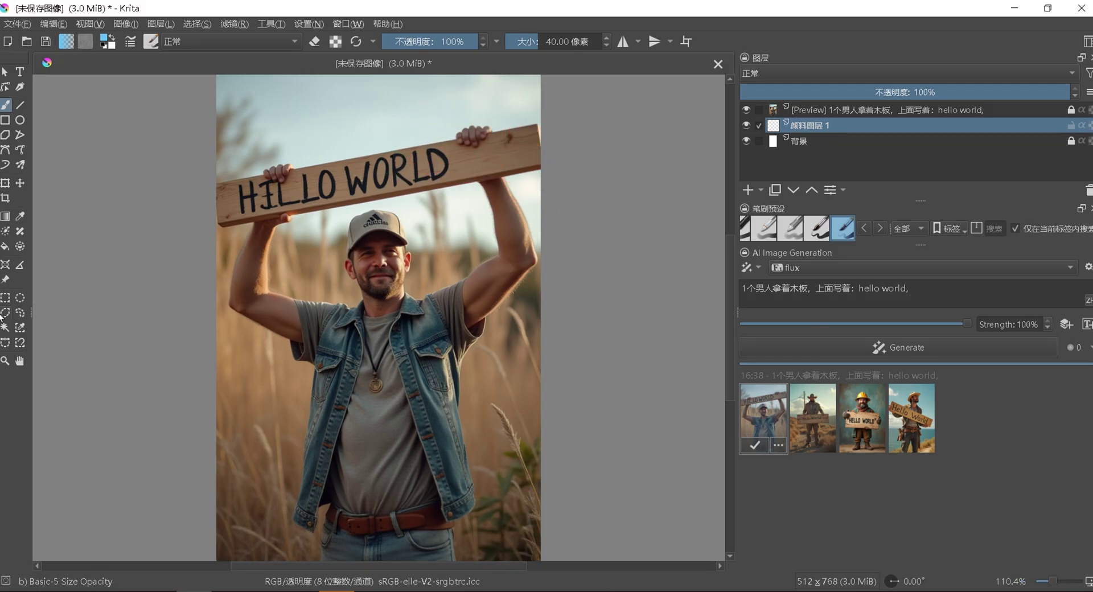
click(20, 297)
Step: Select an oval around the hand at the board's right end and switch generation to Live
mouse_move(450, 108)
mouse_down()
mouse_move(507, 158)
mouse_move(514, 152)
mouse_up()
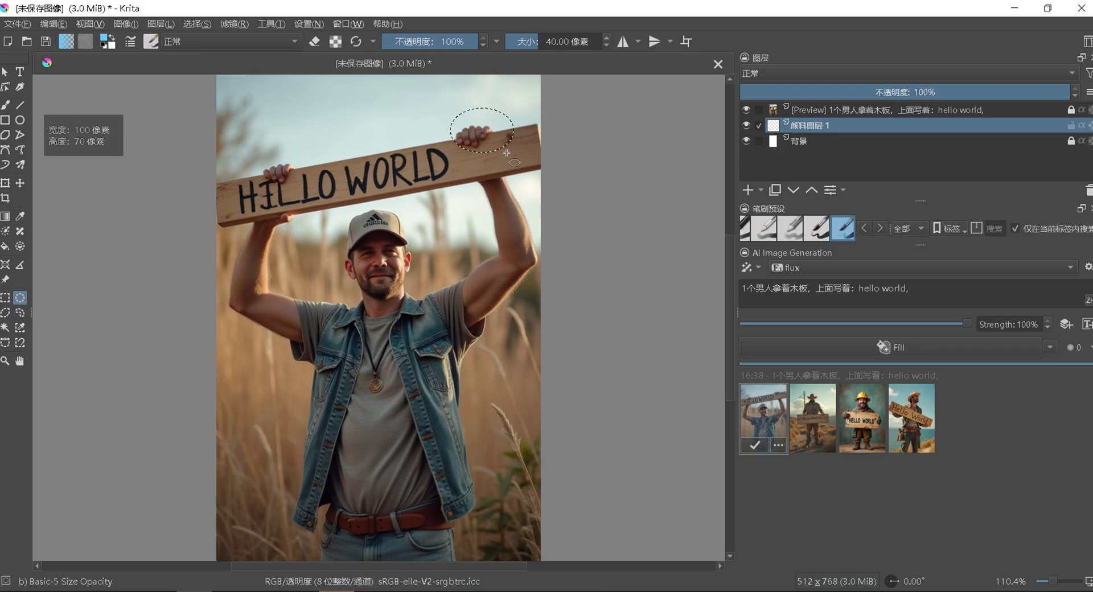
click(753, 267)
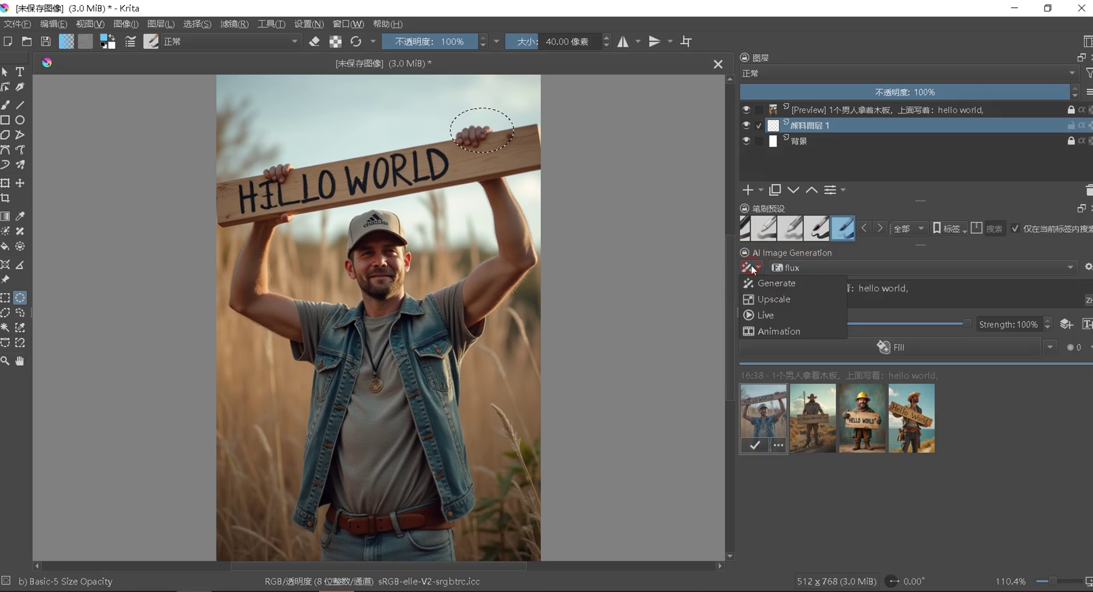
click(769, 315)
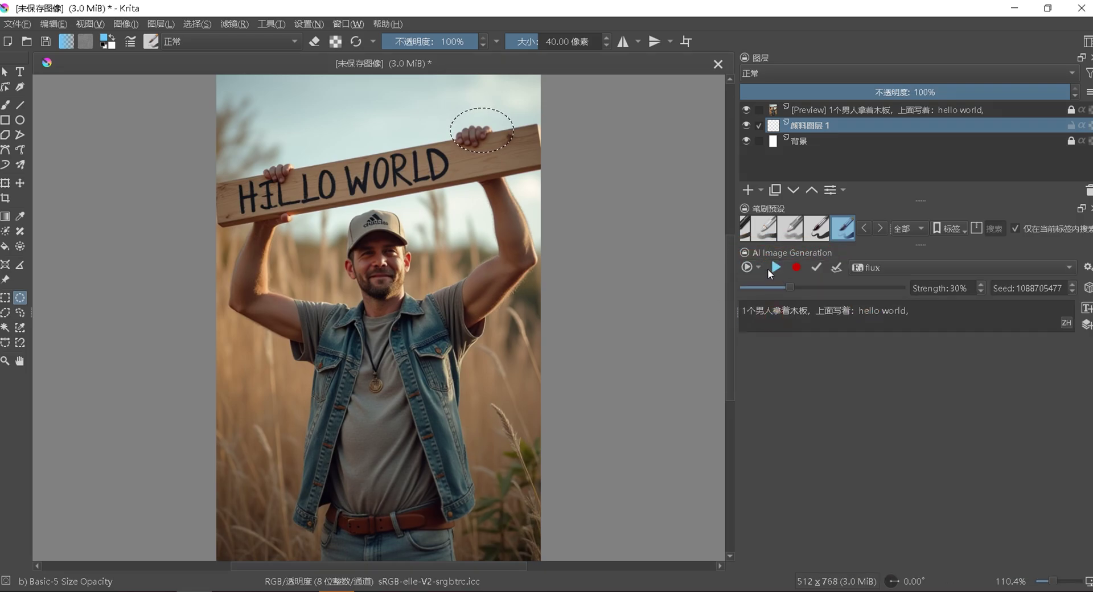
Step: Replace the prompt with 'hand', randomize the seed, and add a new paint layer
click(831, 313)
key(ctrl+a)
key(BackSpace)
text(hand)
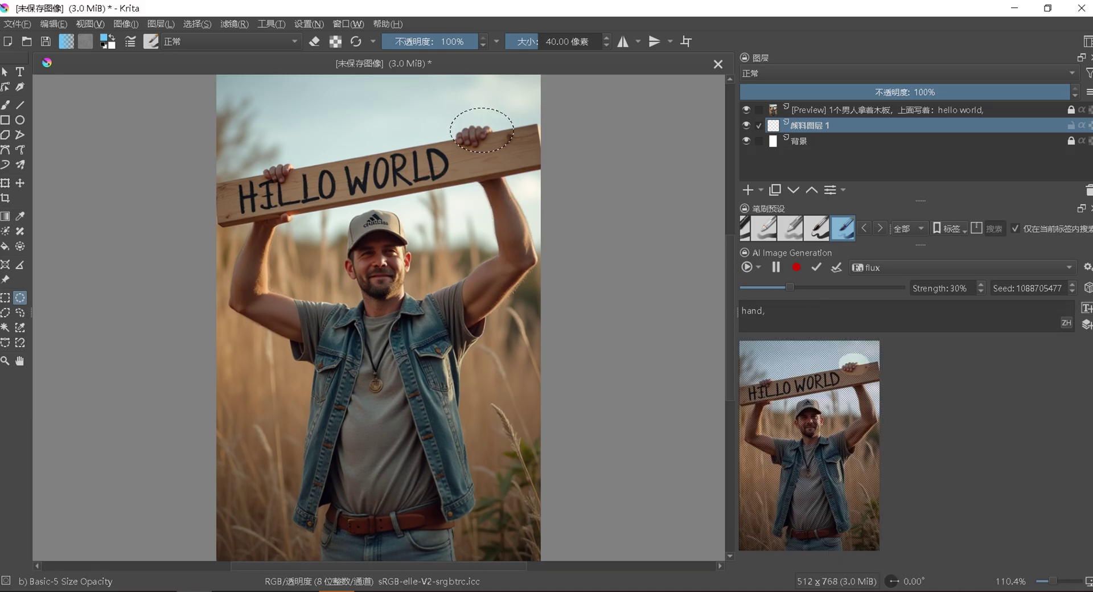
click(1089, 288)
click(748, 189)
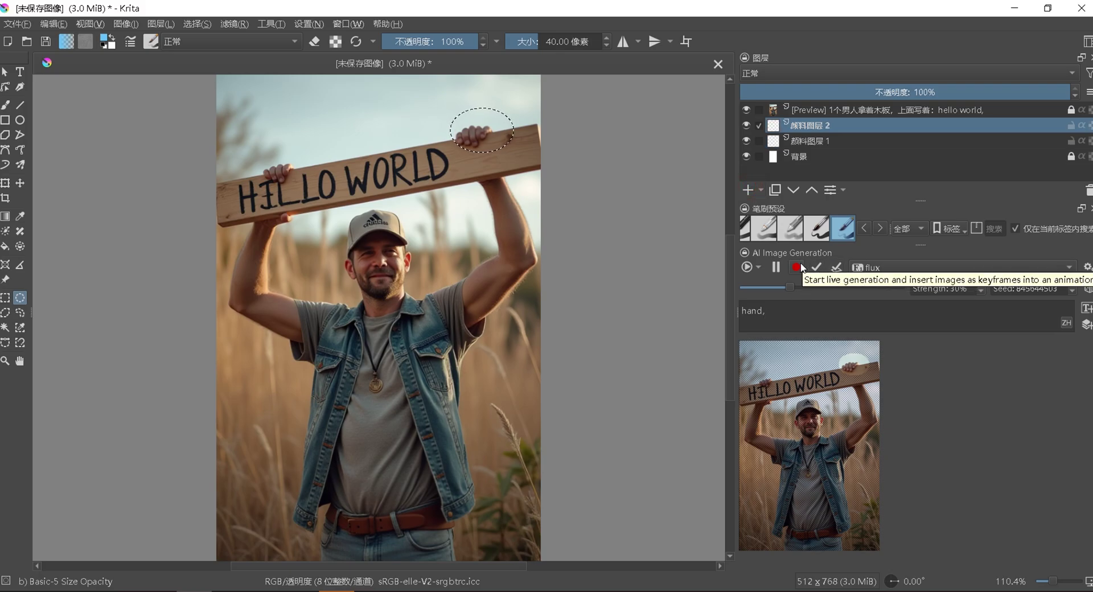
Step: Apply the live hand result to paint layer 2 and move it to the top above new layer 3
click(817, 268)
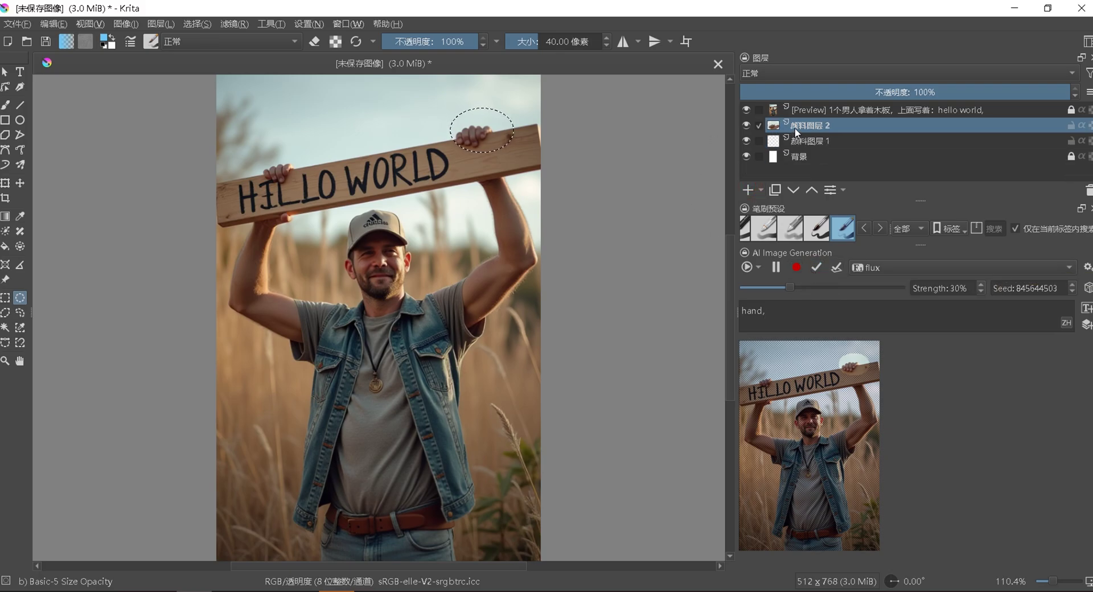
drag(796, 132, 799, 104)
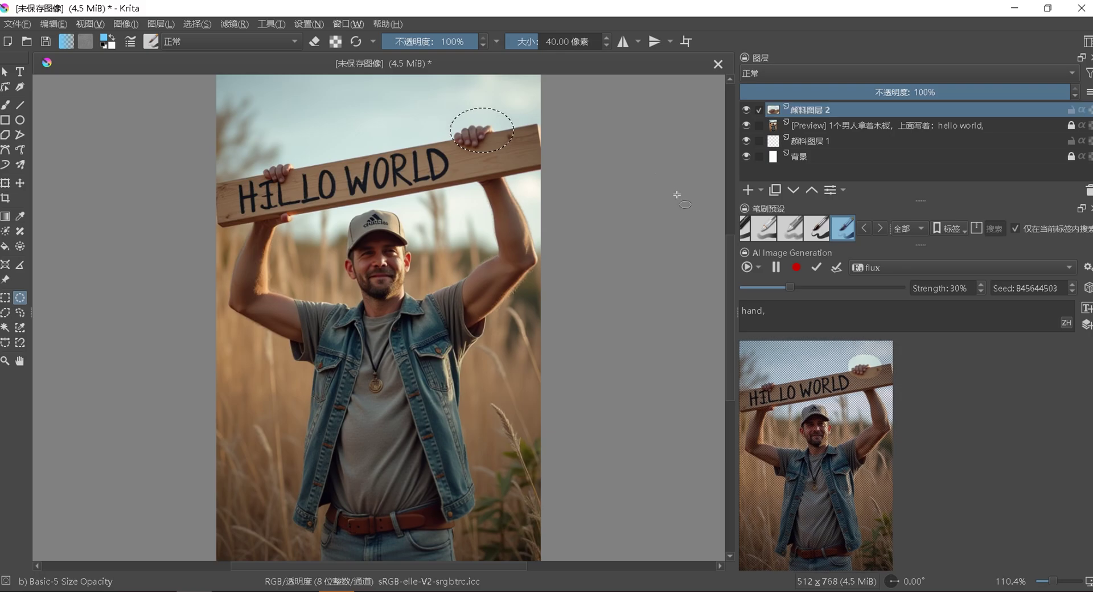
click(816, 267)
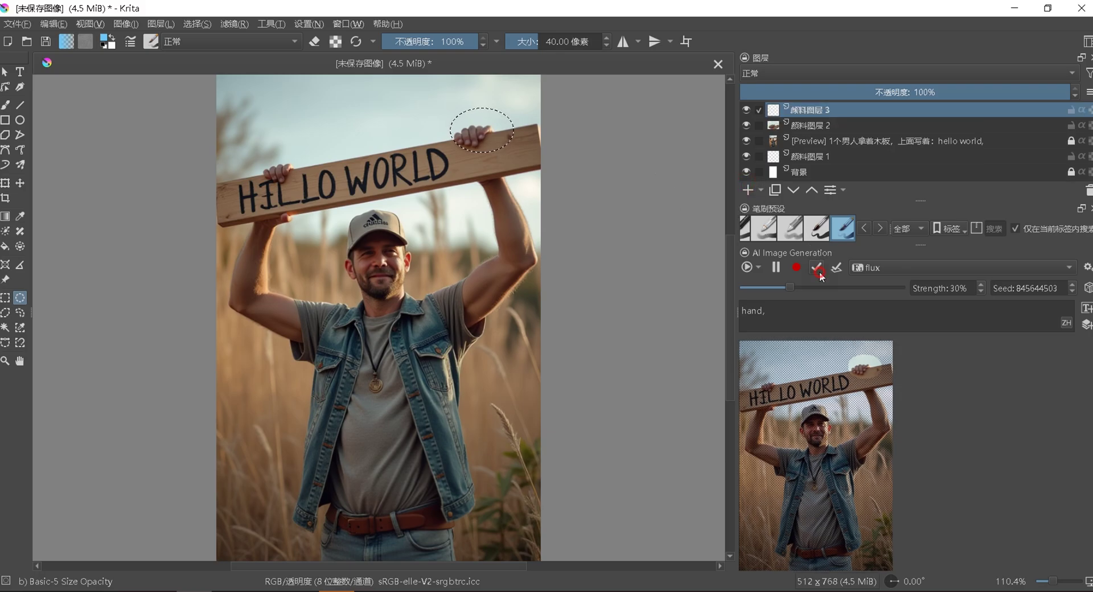
drag(806, 126, 804, 105)
click(7, 108)
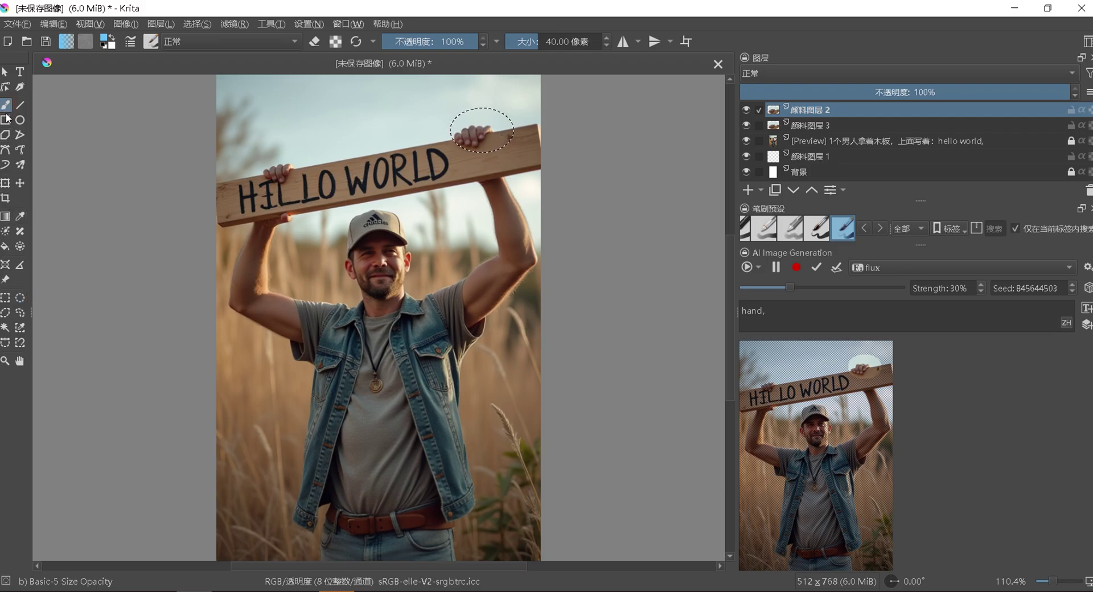
click(18, 221)
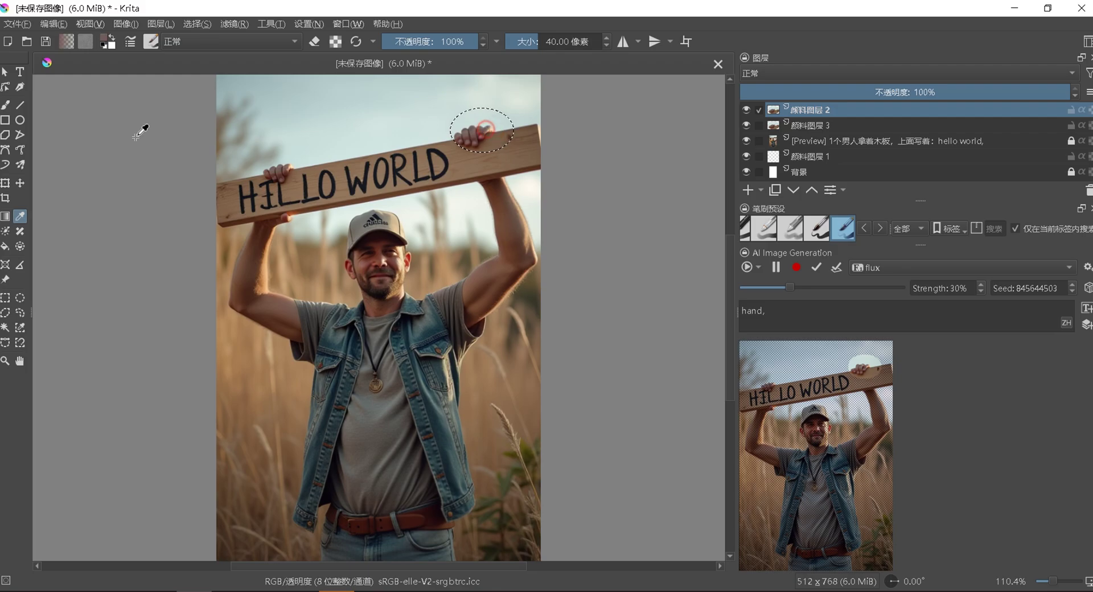
Step: Darken the sampled hand colour to #504140, set the brush to 7.59 px, and repaint the hand
click(7, 108)
click(105, 39)
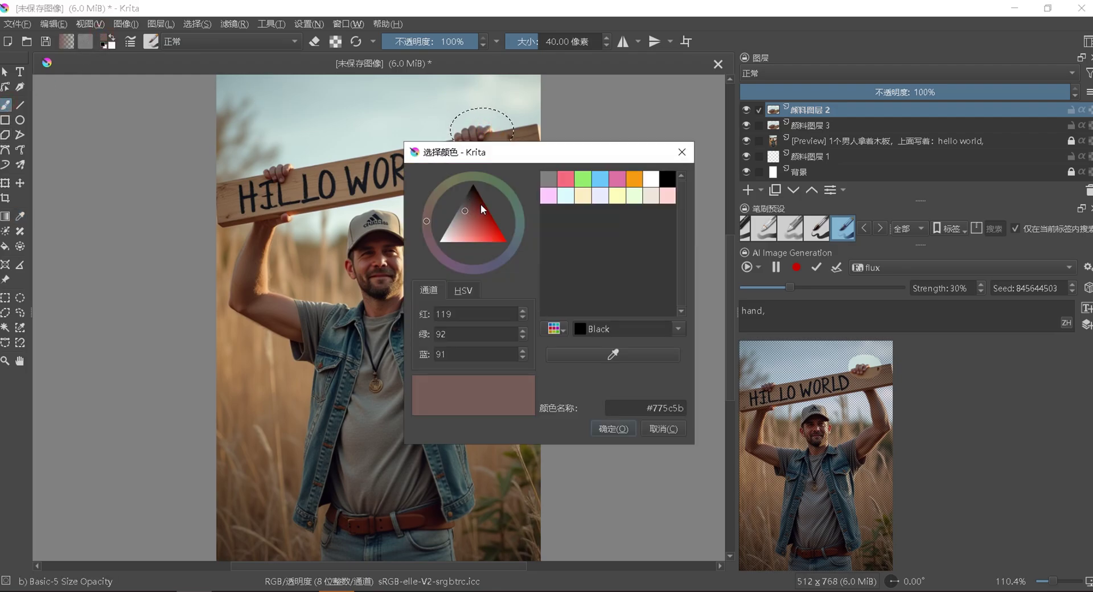
drag(466, 210, 467, 203)
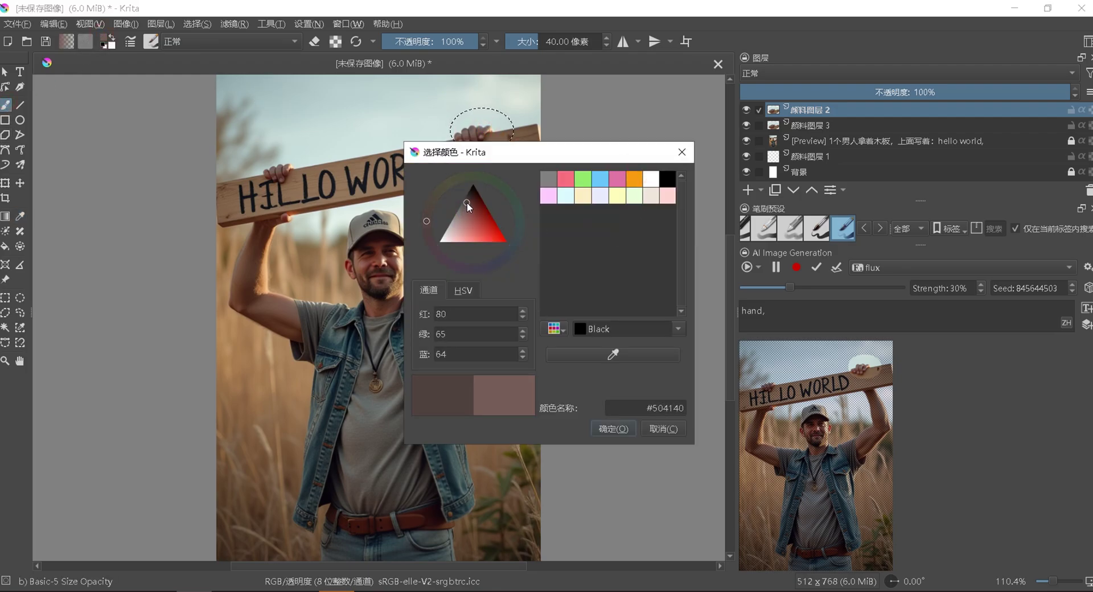
click(613, 428)
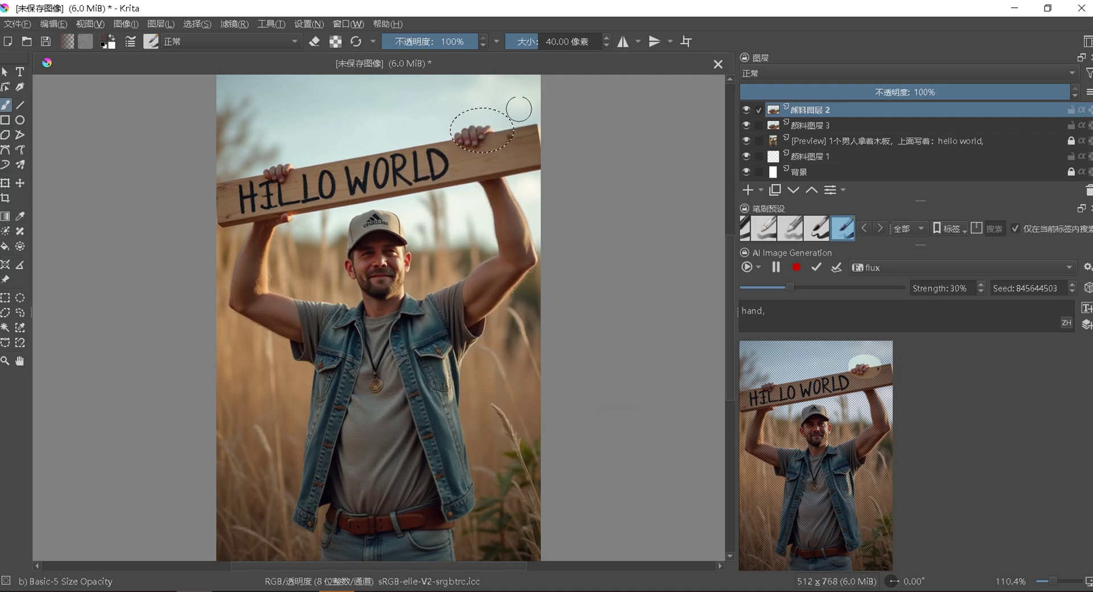
click(532, 42)
drag(532, 42, 521, 42)
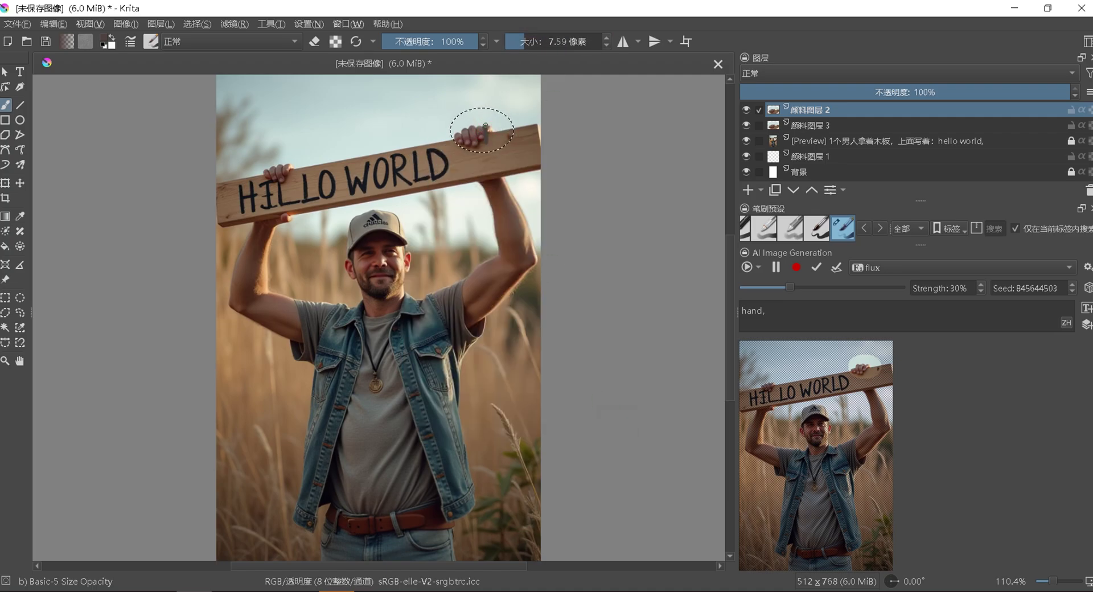
drag(487, 135, 493, 131)
key(ctrl+shift+g)
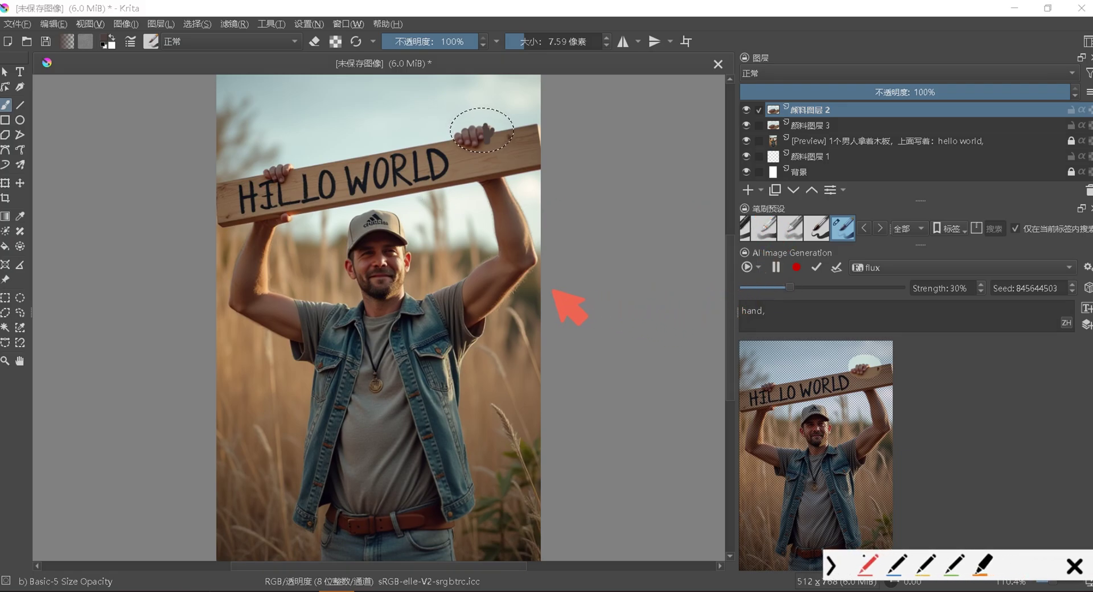